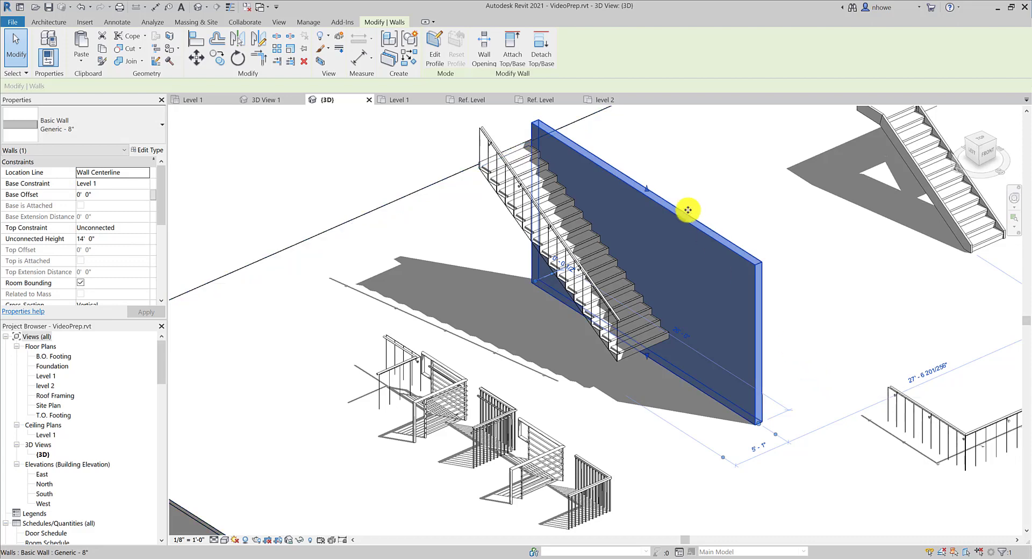
Raise the top of the wall beside the straight stair to a height of about 19' 3"
left_click_drag(646, 189, 647, 135)
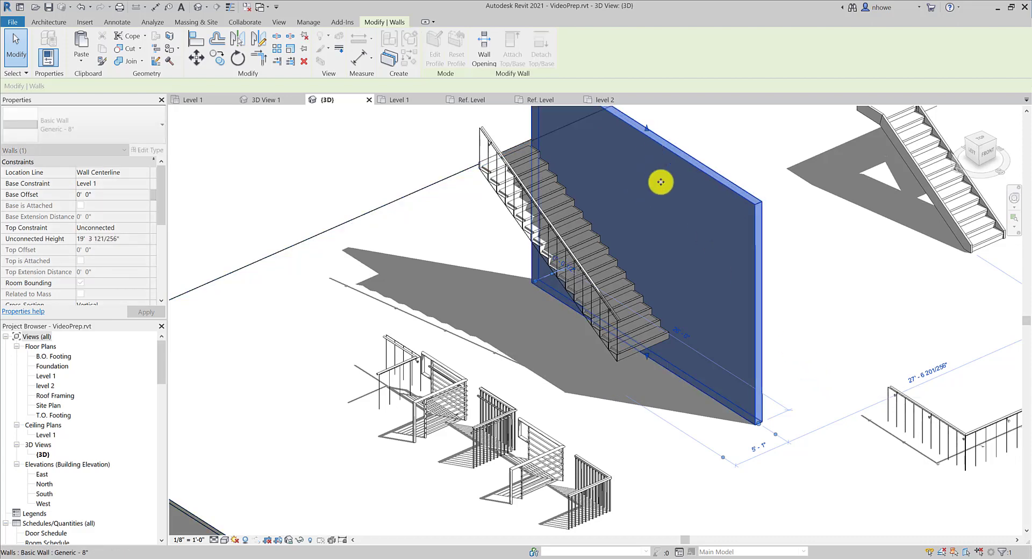
scroll(681, 231, "down", 2)
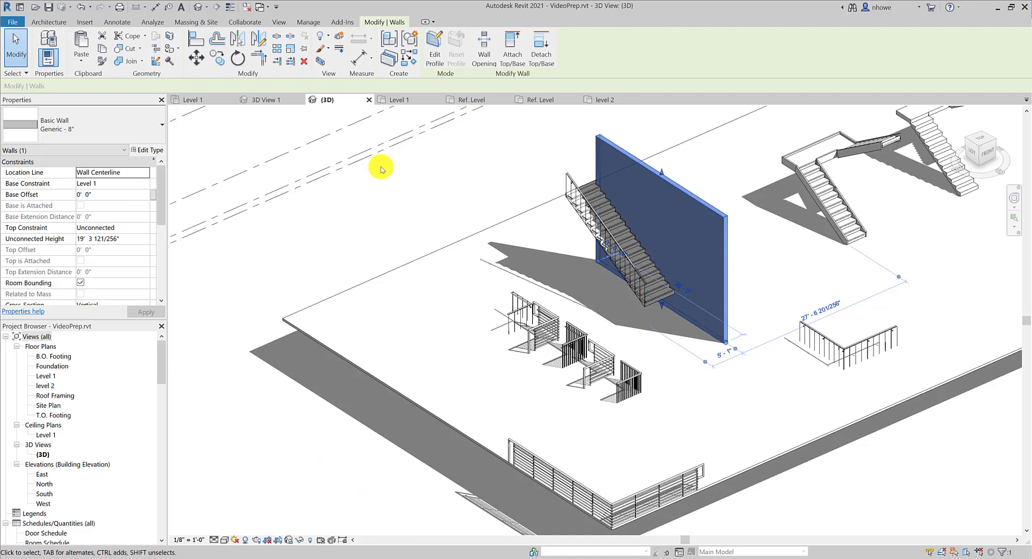
left_click(648, 143)
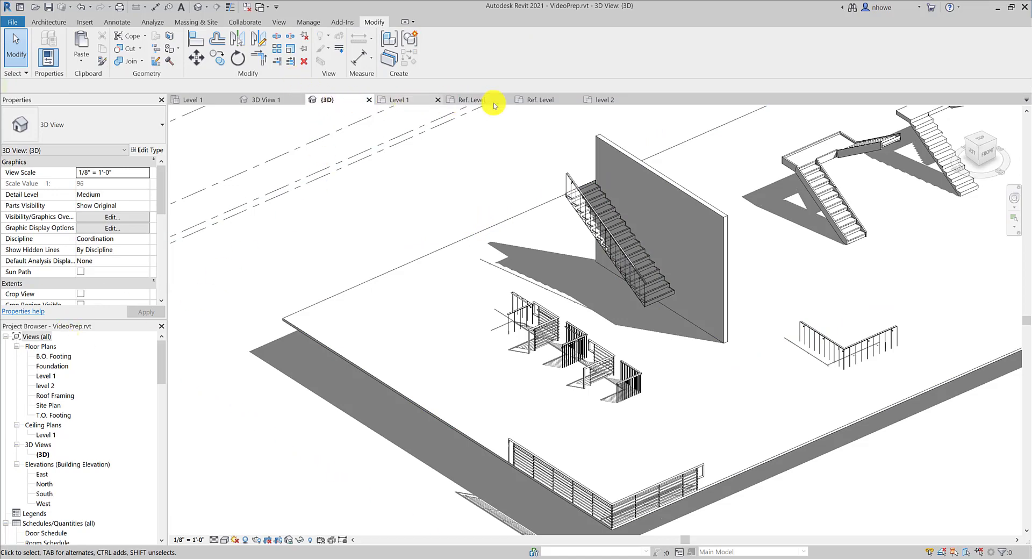
In the level 2 plan, start an architectural floor and sketch a rectangular boundary about 96' long around the straight stair and its wall
left_click(604, 100)
scroll(560, 221, "down", 3)
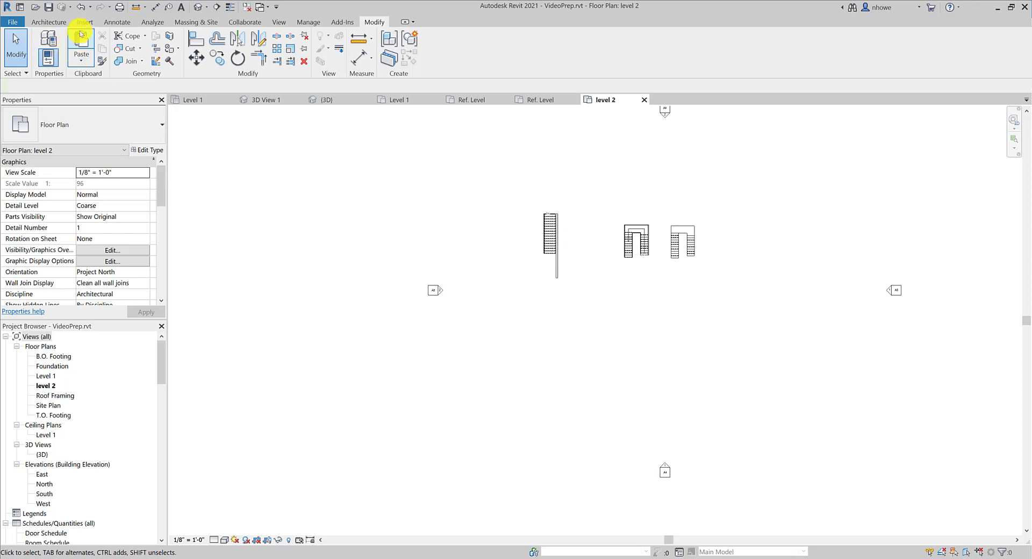
left_click(56, 22)
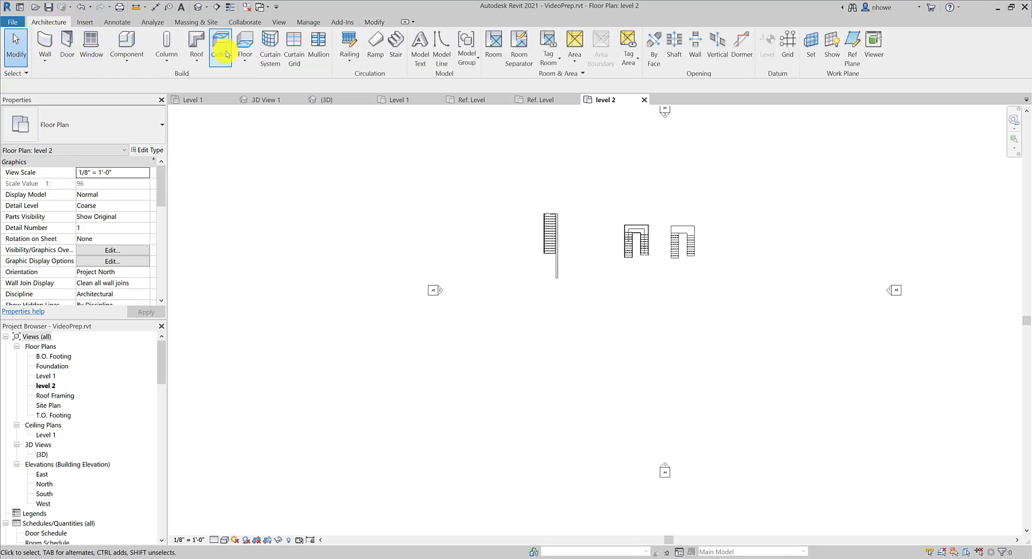
left_click(245, 58)
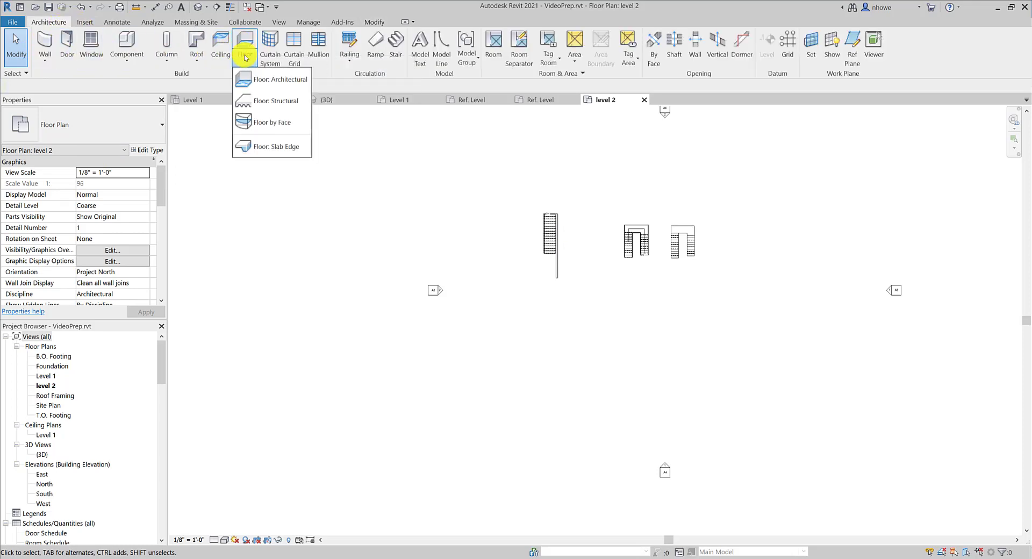
left_click(241, 72)
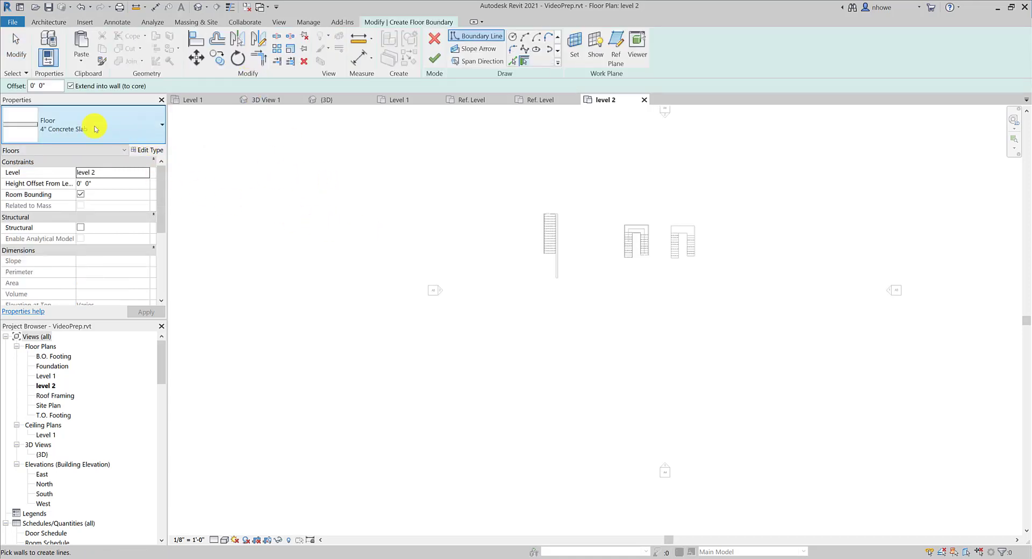
left_click(524, 38)
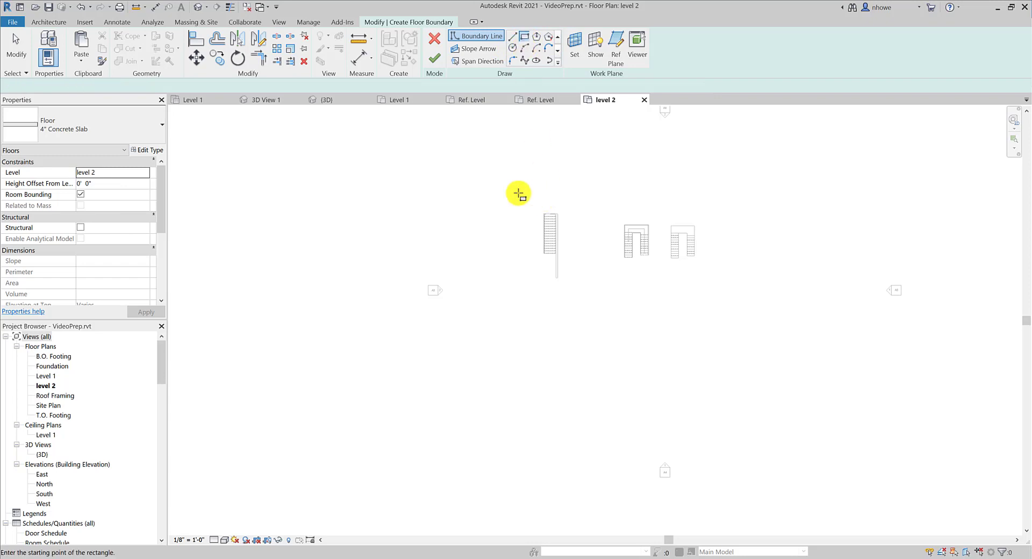
left_click(477, 171)
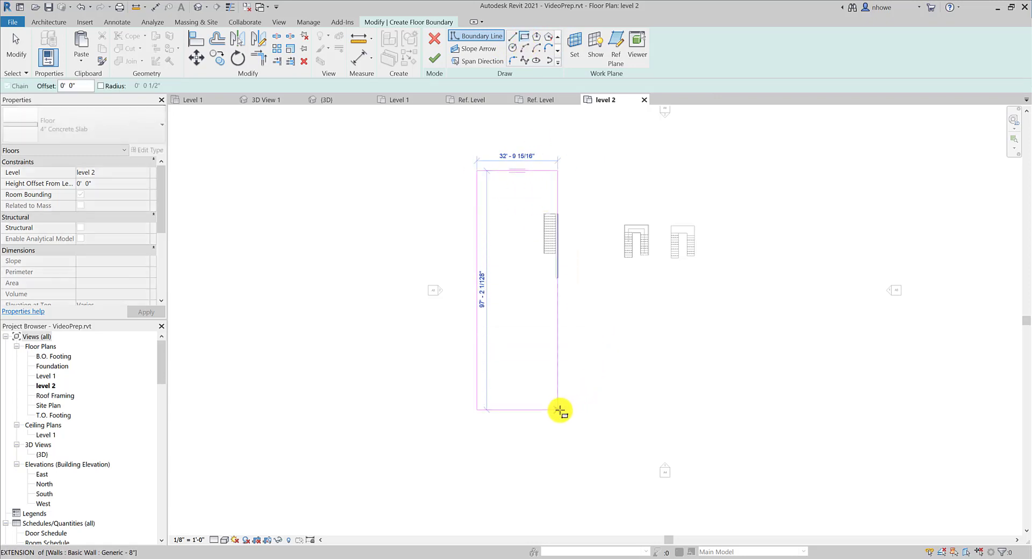
left_click(569, 412)
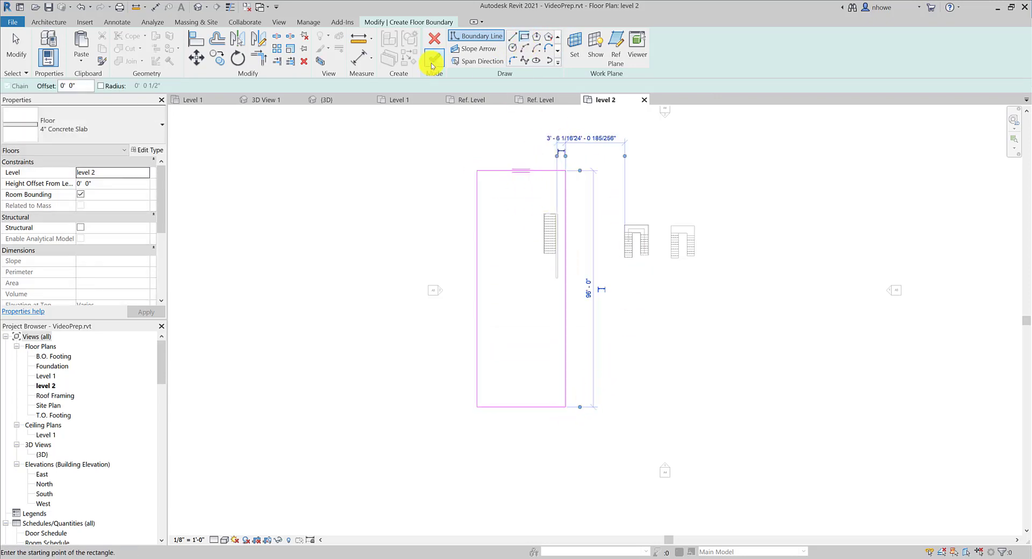
View the stair model from above in 3D View 1 and return to the level 2 floor sketch
scroll(566, 219, "up", 4)
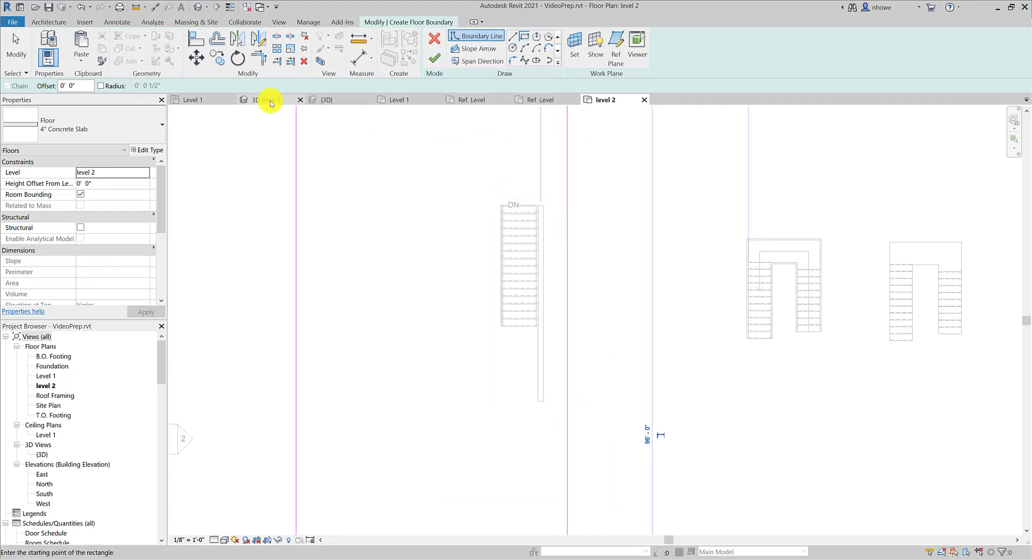
left_click(267, 99)
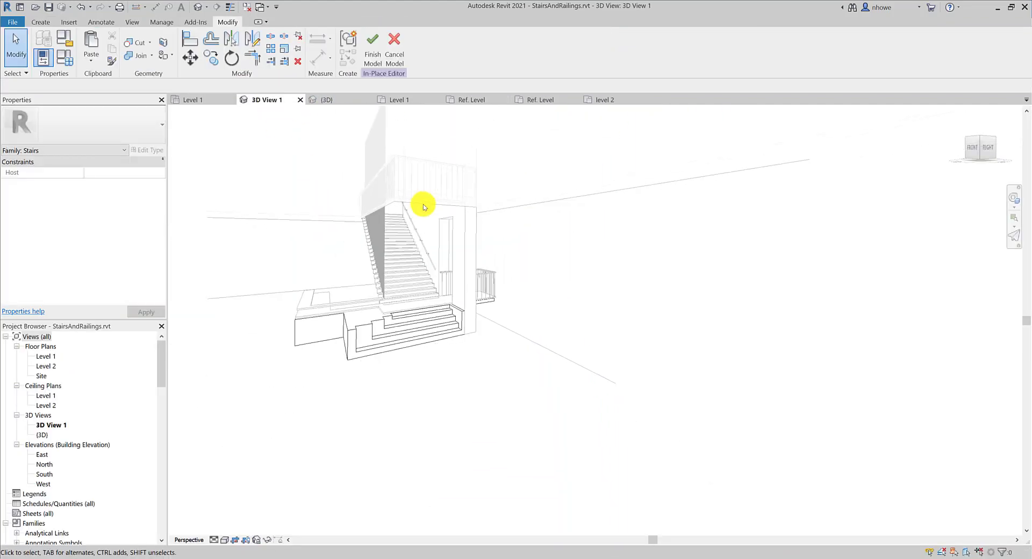
middle_click_drag(426, 212, 413, 364, "shift")
scroll(412, 364, "down", 5)
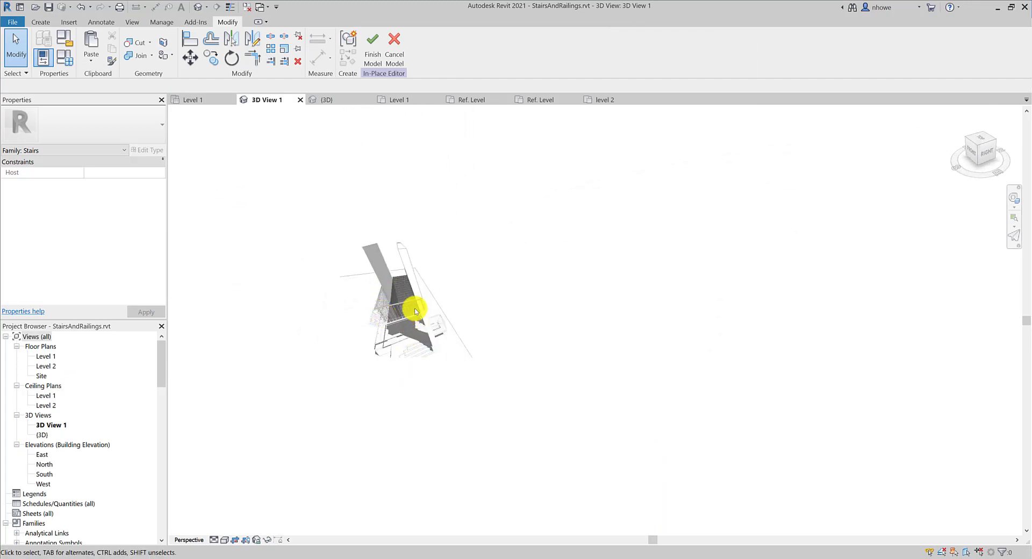
left_click(595, 99)
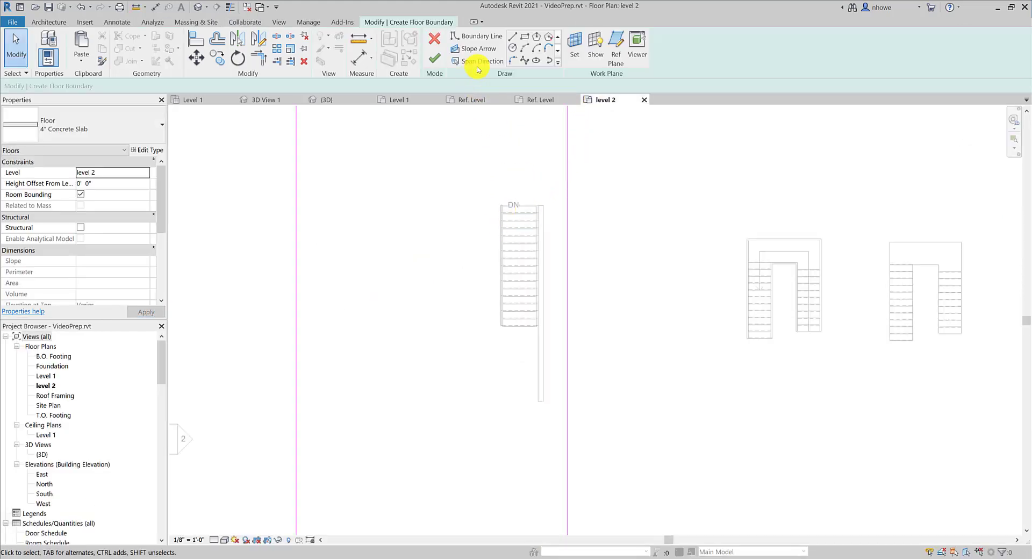
Sketch a rectangular opening about 5' by 20' 6" around the straight stair and finish the floor
left_click(525, 39)
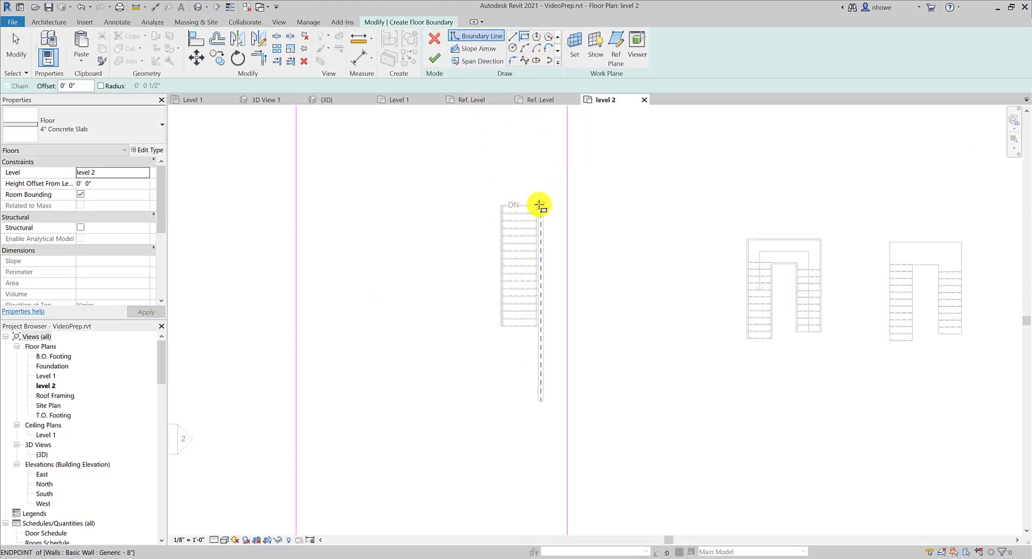
left_click(538, 205)
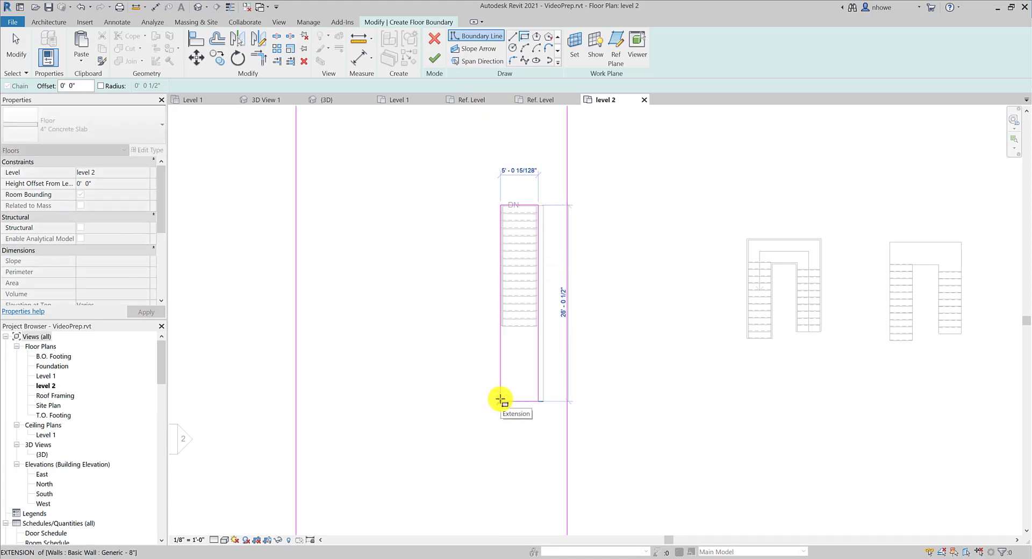
left_click(501, 359)
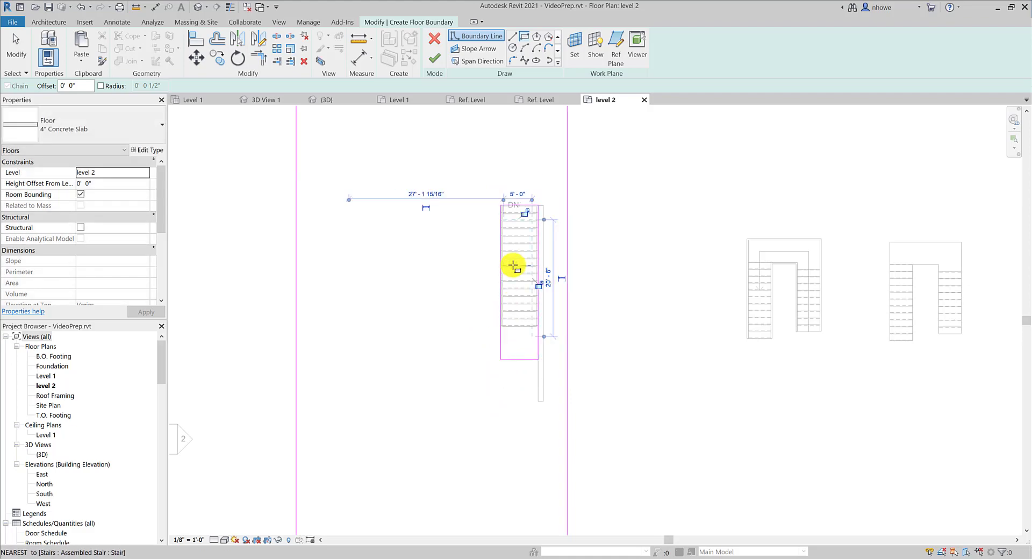
scroll(511, 260, "down", 3)
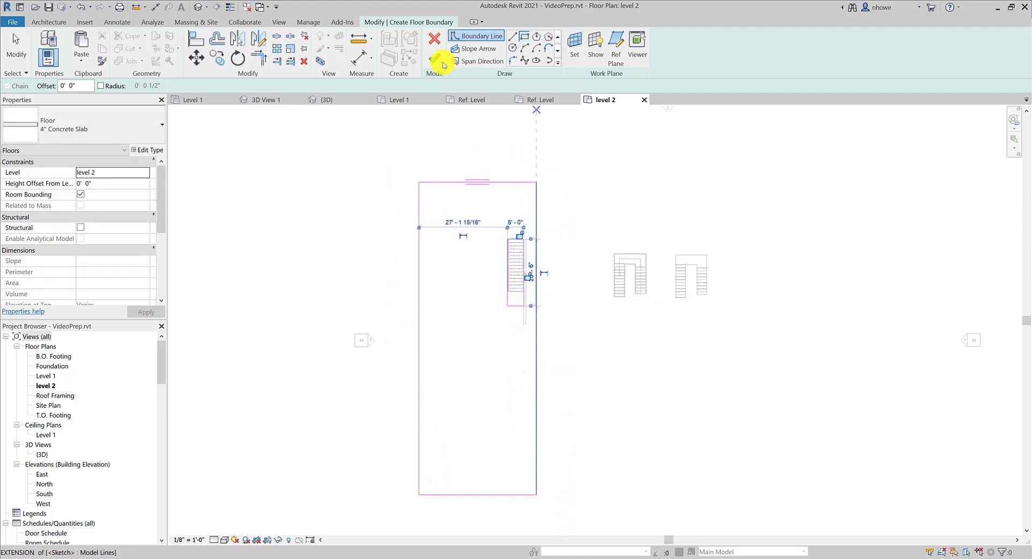
left_click(437, 58)
Edit the floor's boundary and shorten its east edge to about 52' 5" by moving the upper end down level with the stair wall's end
scroll(553, 339, "up", 4)
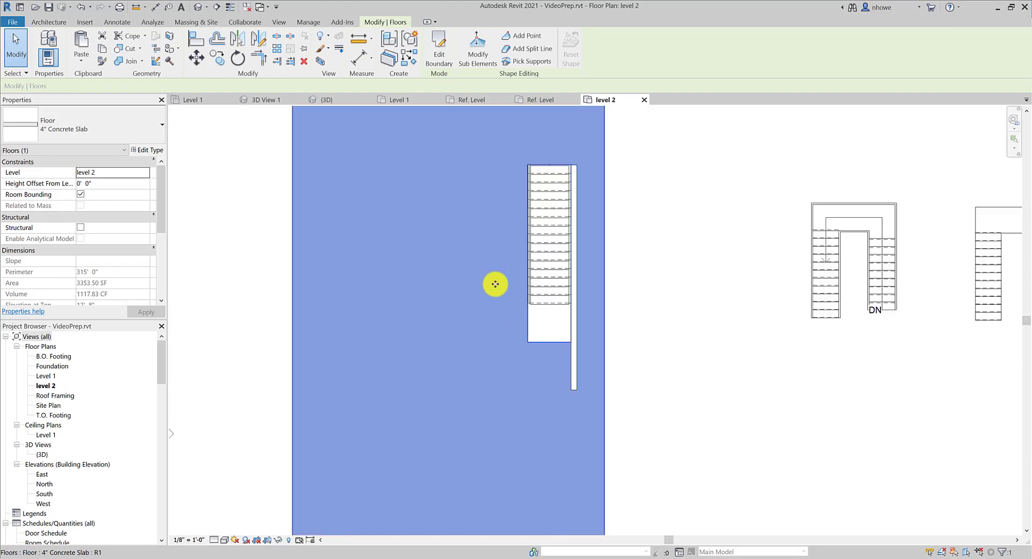
scroll(561, 291, "down", 2)
scroll(562, 294, "down", 2)
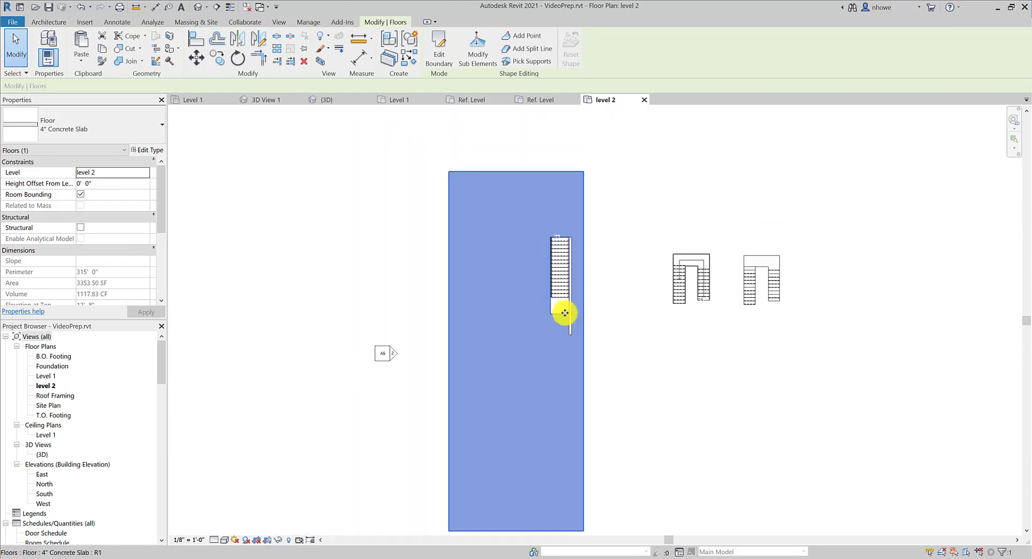
scroll(565, 313, "up", 2)
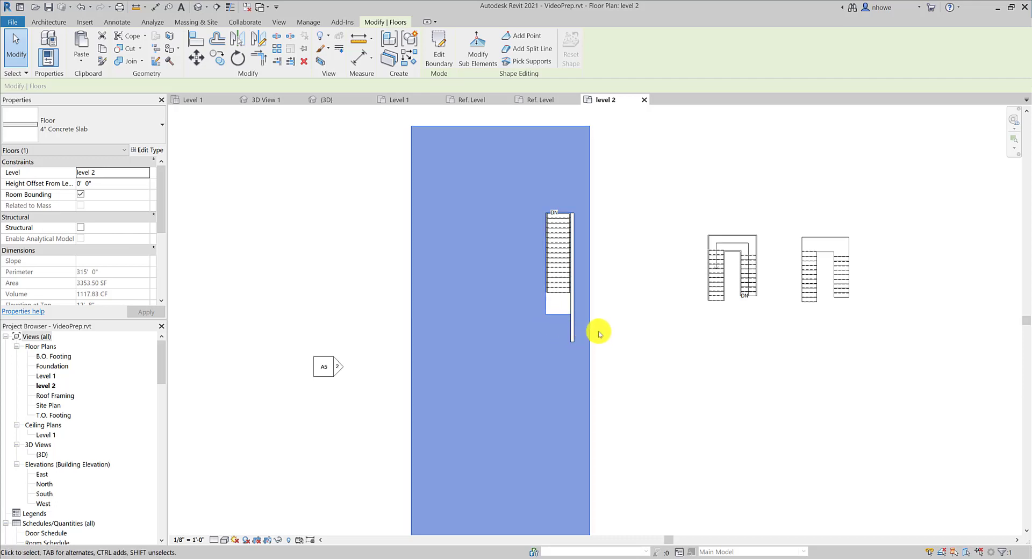
left_click(447, 69)
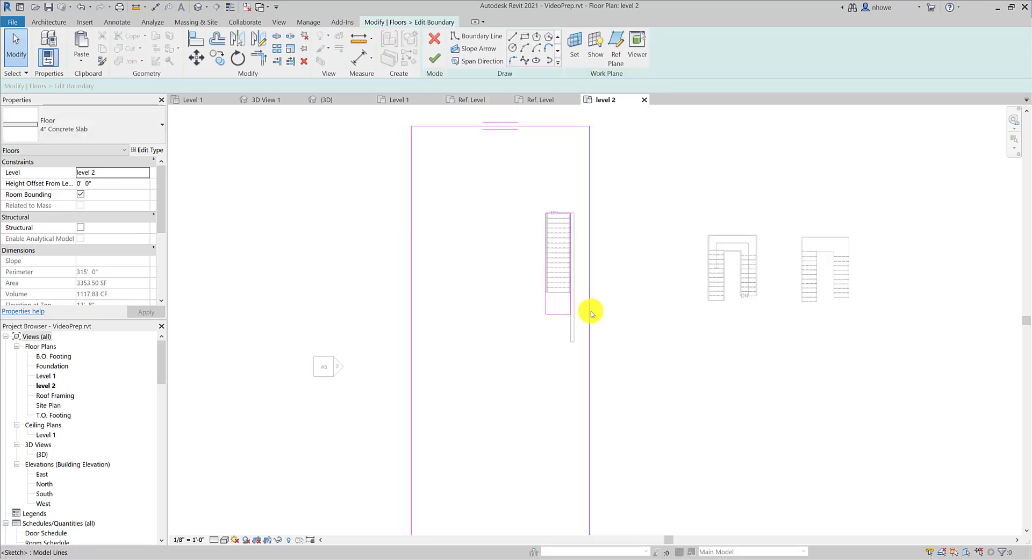
left_click(589, 308)
scroll(591, 304, "down", 2)
left_click_drag(590, 192, 591, 329)
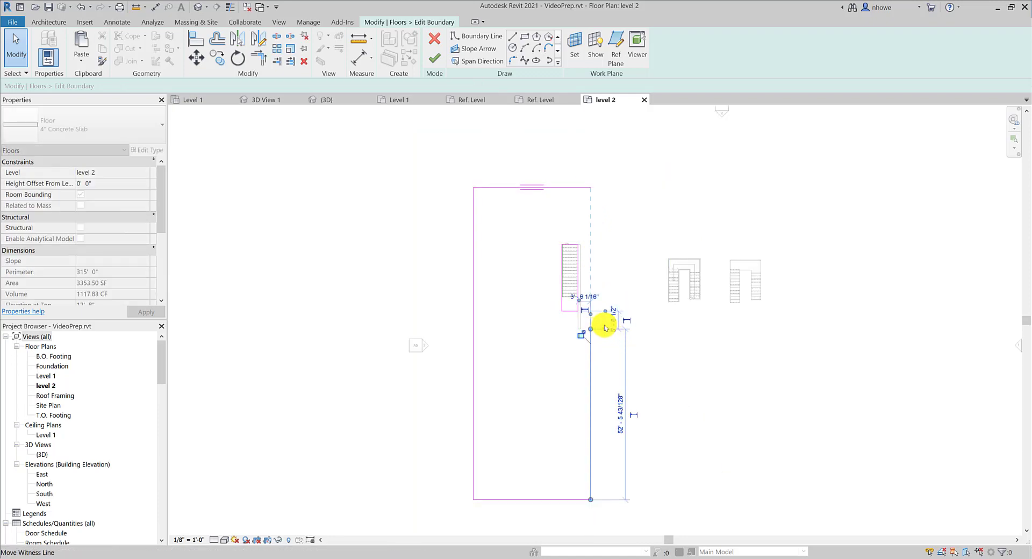
Shorten the south boundary edge by moving its east corner inward, and delete the resulting slanted edge
left_click_drag(590, 499, 538, 499)
left_click(588, 500)
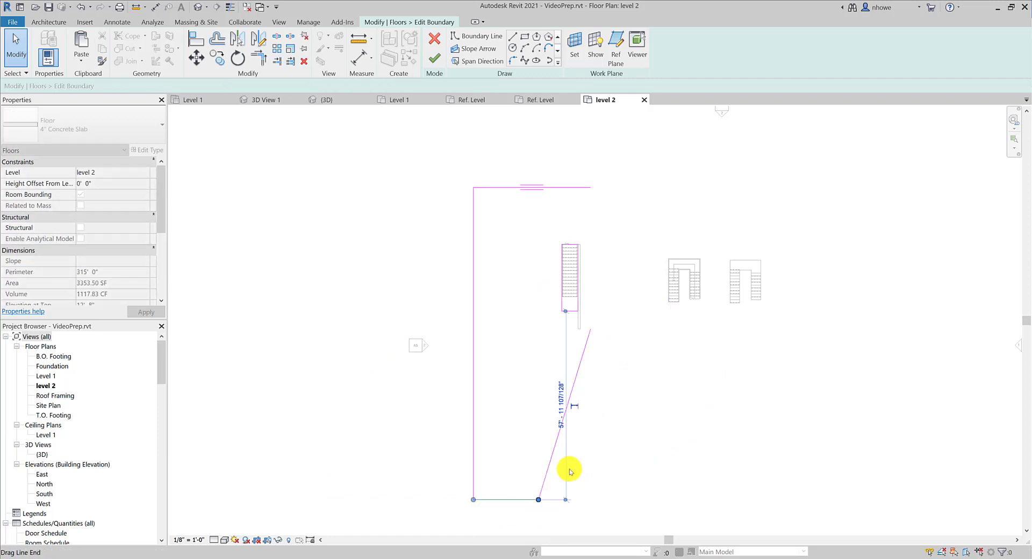
left_click(588, 333)
mouse_move(588, 328)
left_mouse_down()
mouse_move(559, 333)
mouse_move(590, 328)
left_mouse_up()
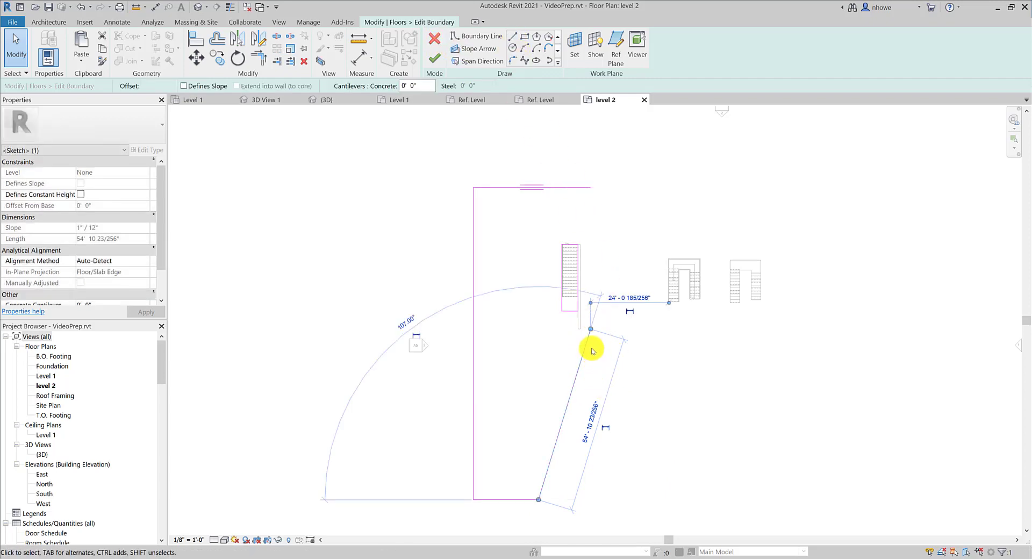
key("Delete")
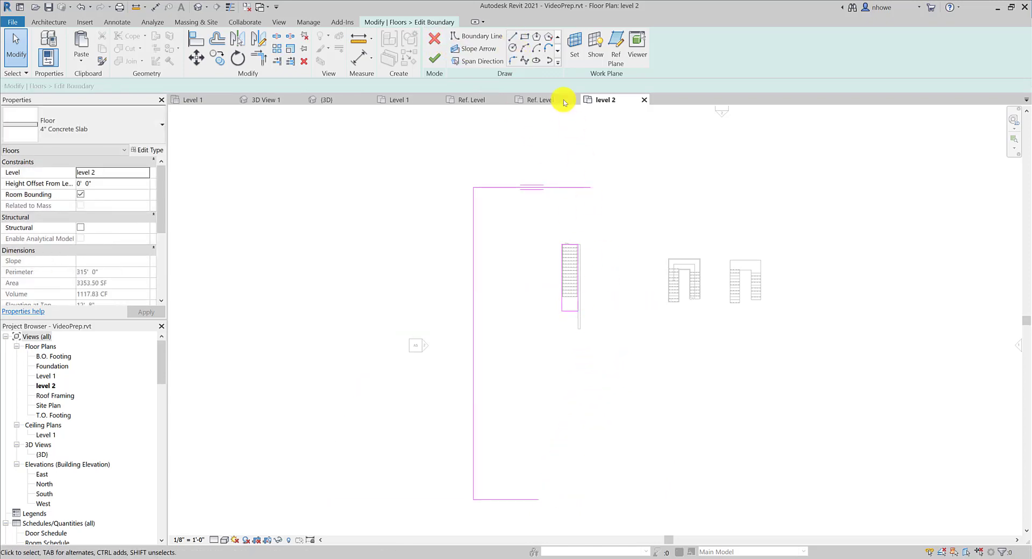
Draw a straight vertical boundary line from the northeast corner down to just past the end of the stair wall
left_click(513, 39)
left_click(590, 187)
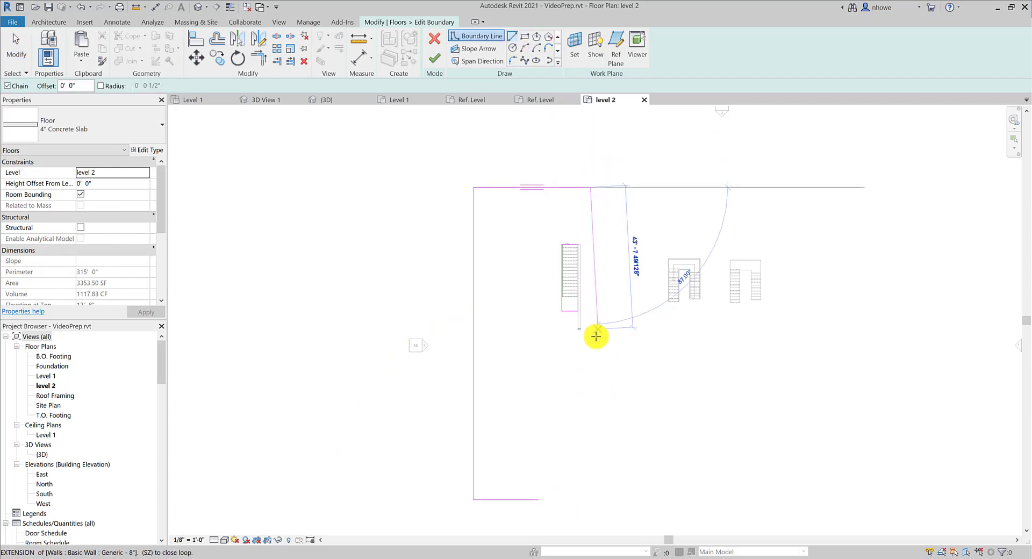
left_click(588, 340)
key("Escape")
key("Escape")
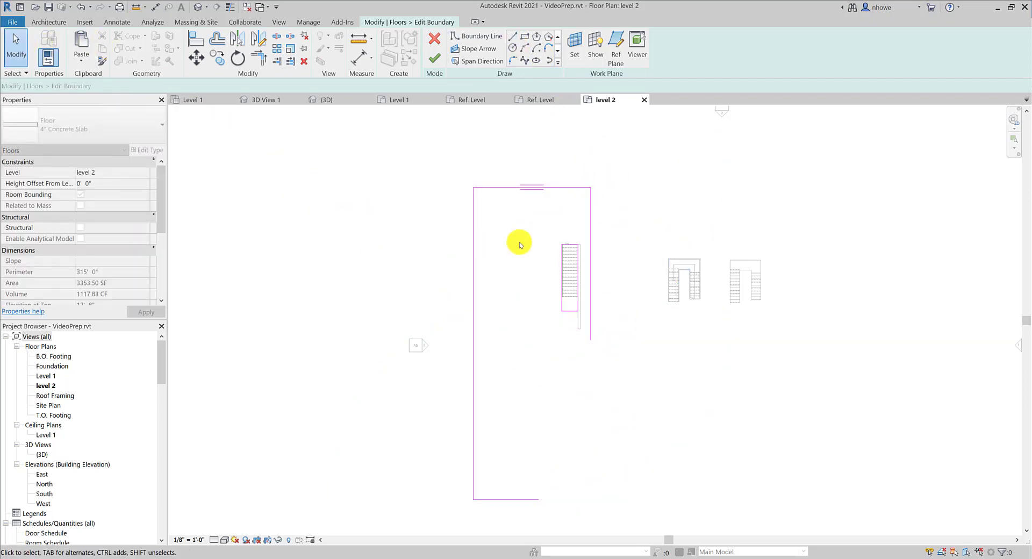
Close the boundary with an arc of about 82' 11" radius between the east and south edges, and finish the floor edit
left_click(524, 48)
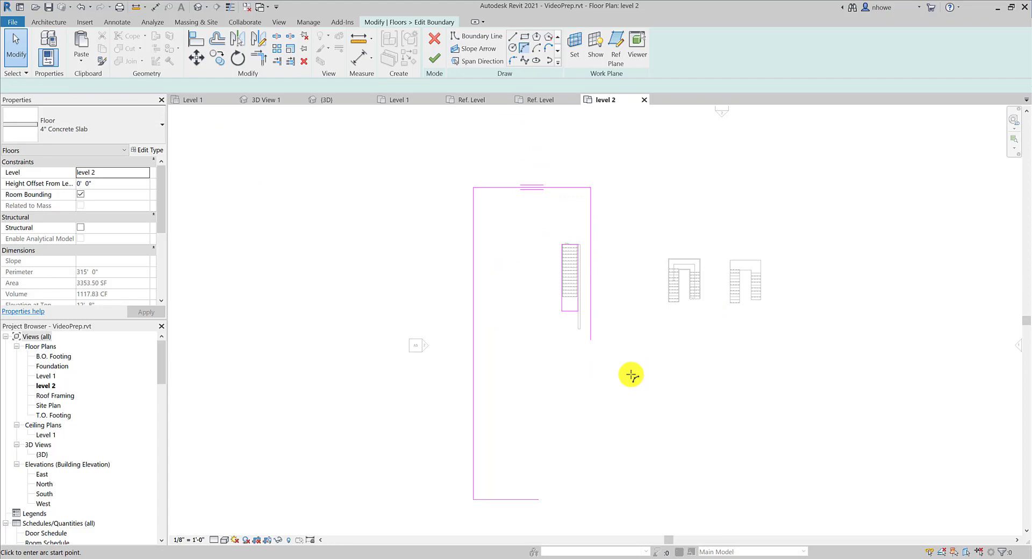
left_click(591, 340)
left_click(539, 499)
left_click(573, 430)
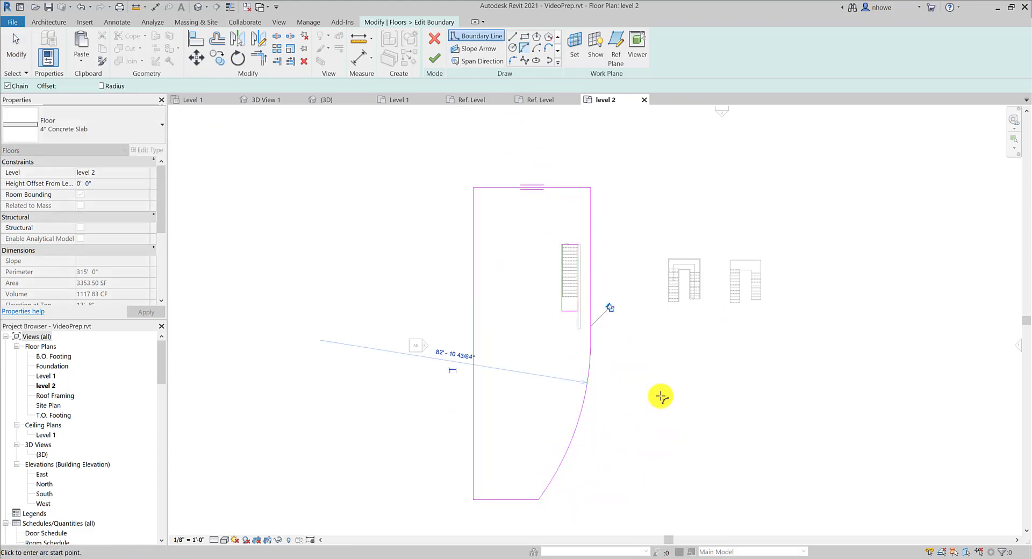
key("Escape")
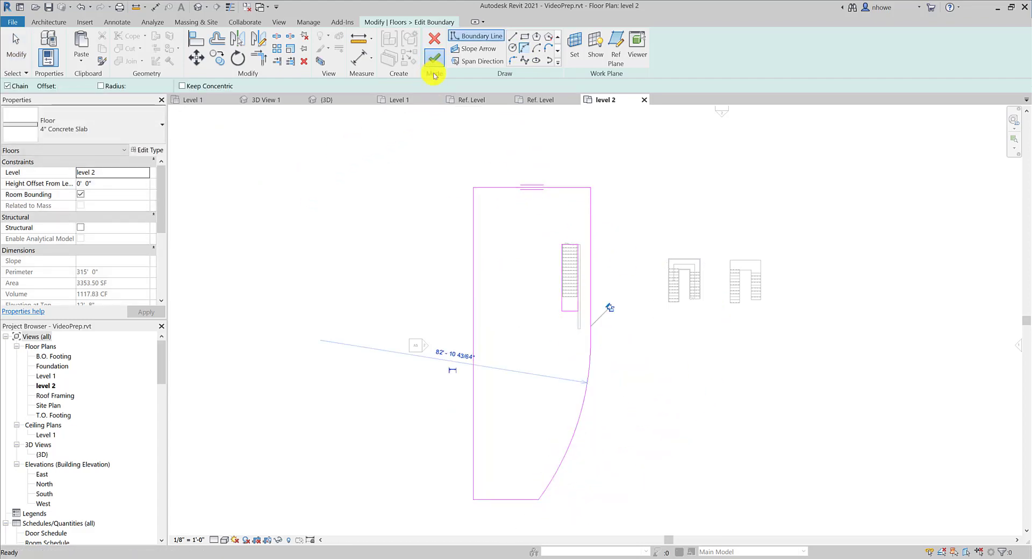
left_click(434, 58)
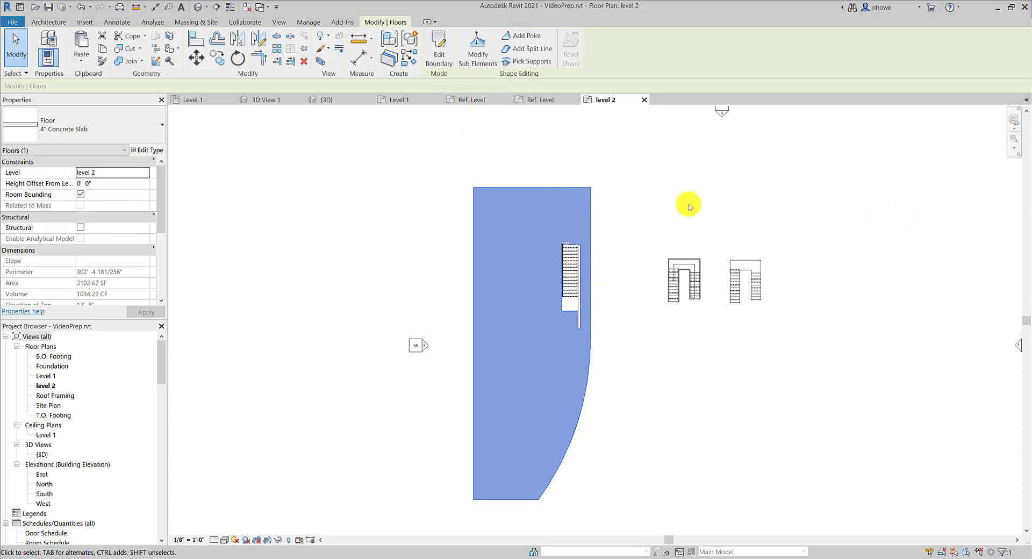
Undo the finished floor edit and the curved boundary edge
left_click(622, 207)
scroll(606, 253, "up", 3)
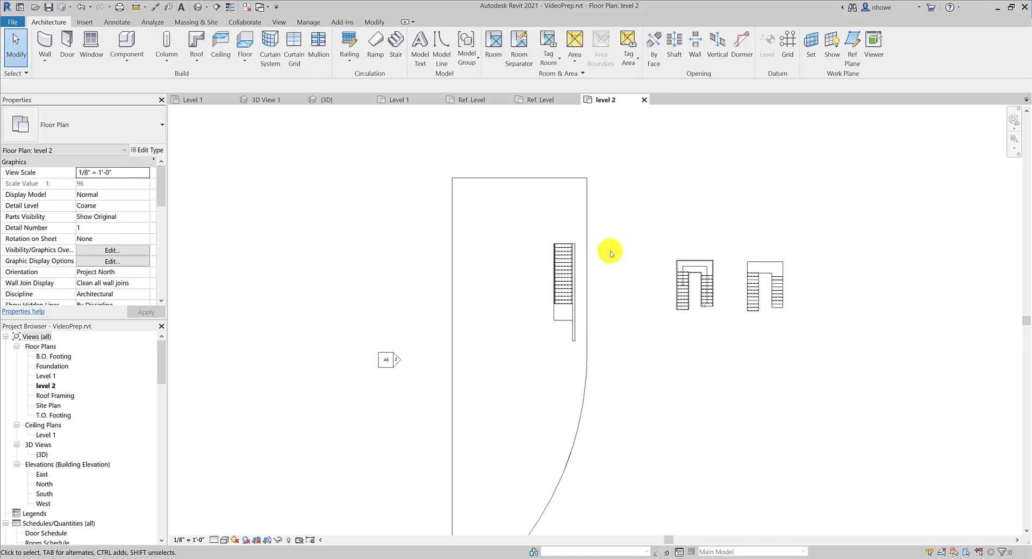
scroll(607, 254, "down", 1)
key("ctrl+z")
key("ctrl+z")
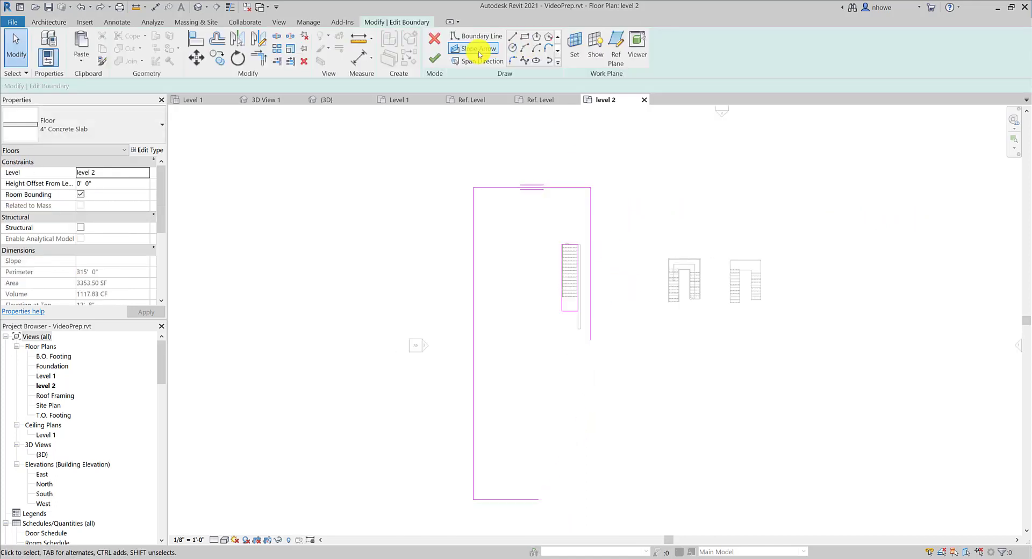
Close the boundary with a straight slanted line from the east edge's lower end to the south edge's east end, and finish the floor edit
left_click(519, 38)
left_click(590, 340)
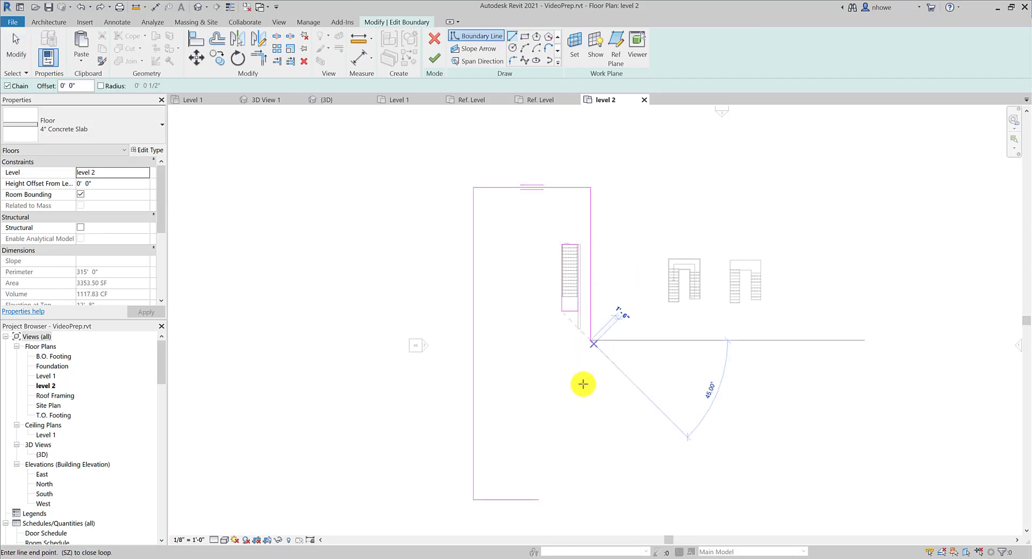
left_click(536, 495)
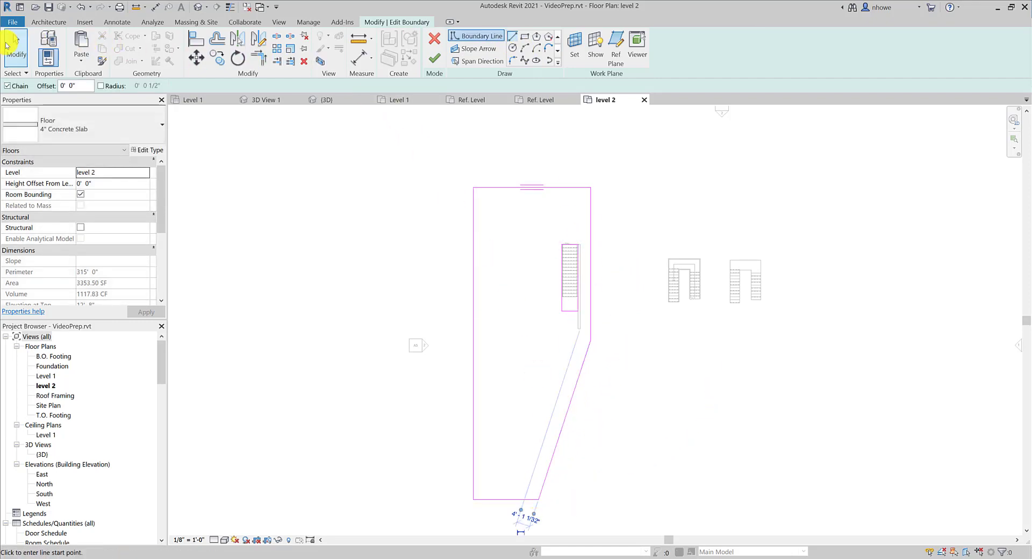
left_click(24, 46)
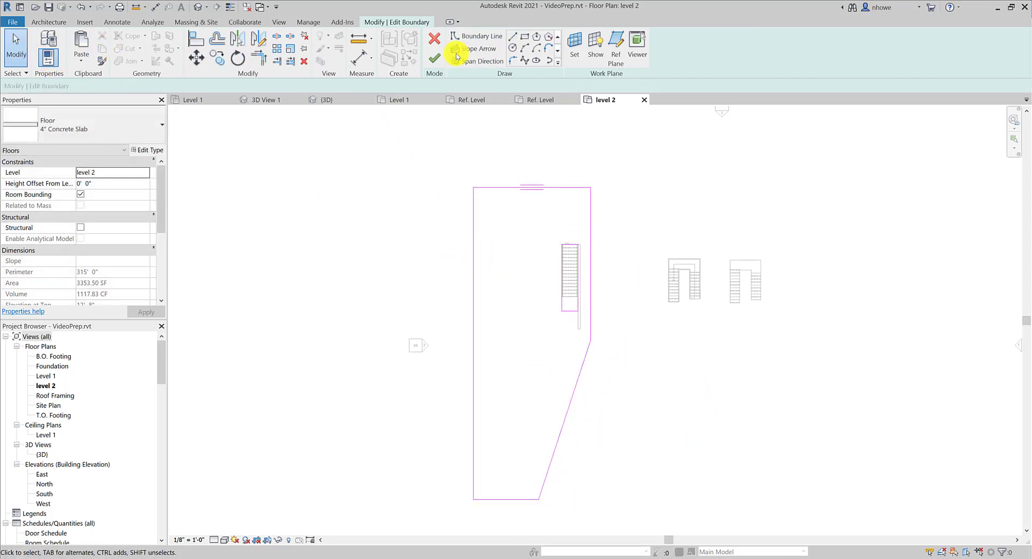
left_click(437, 58)
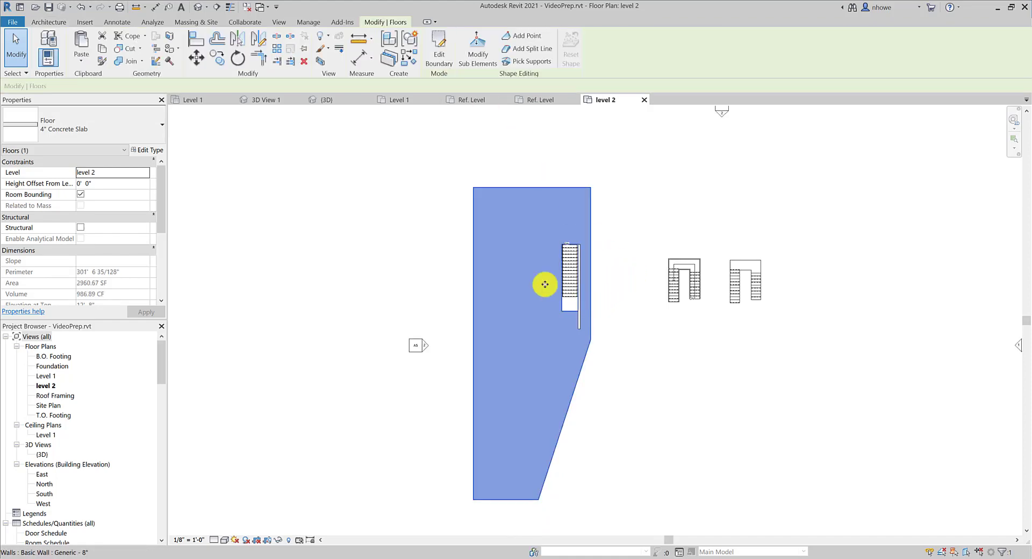
Examine the reshaped level 2 slab, stair opening and wall from several angles in the 3D view
left_click(312, 101)
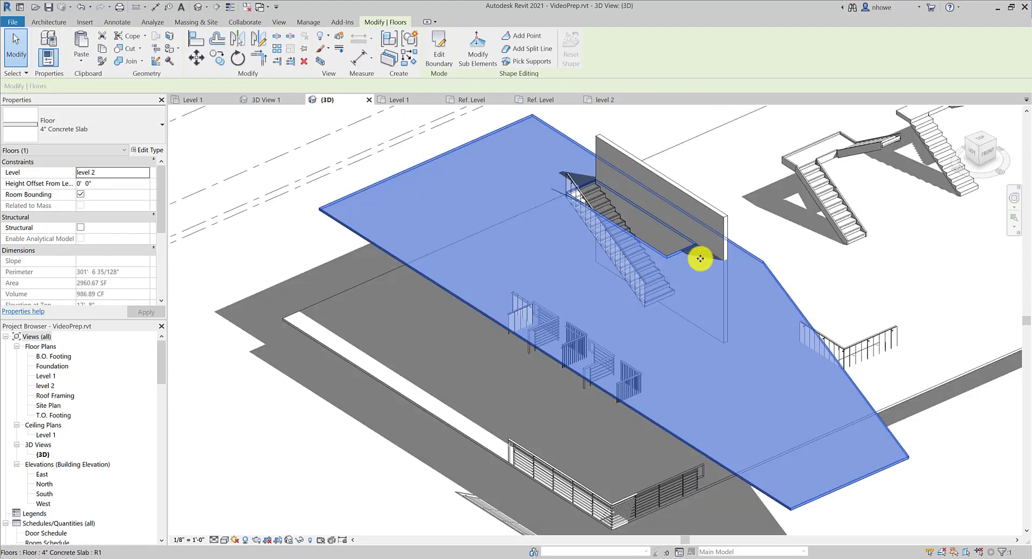
middle_click_drag(782, 234, 710, 169, "shift")
scroll(693, 197, "up", 4)
scroll(728, 197, "down", 1)
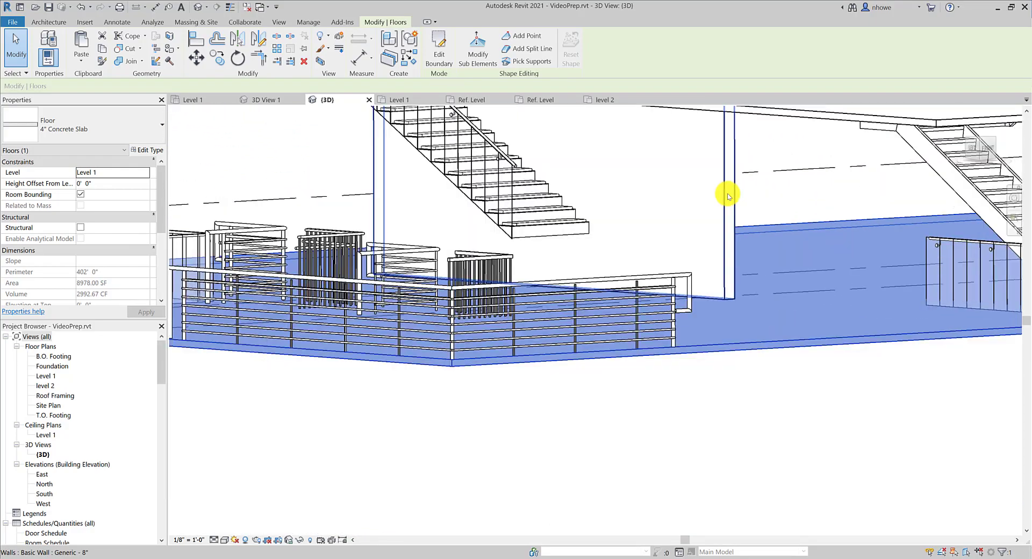
middle_click_drag(676, 231, 692, 203, "shift")
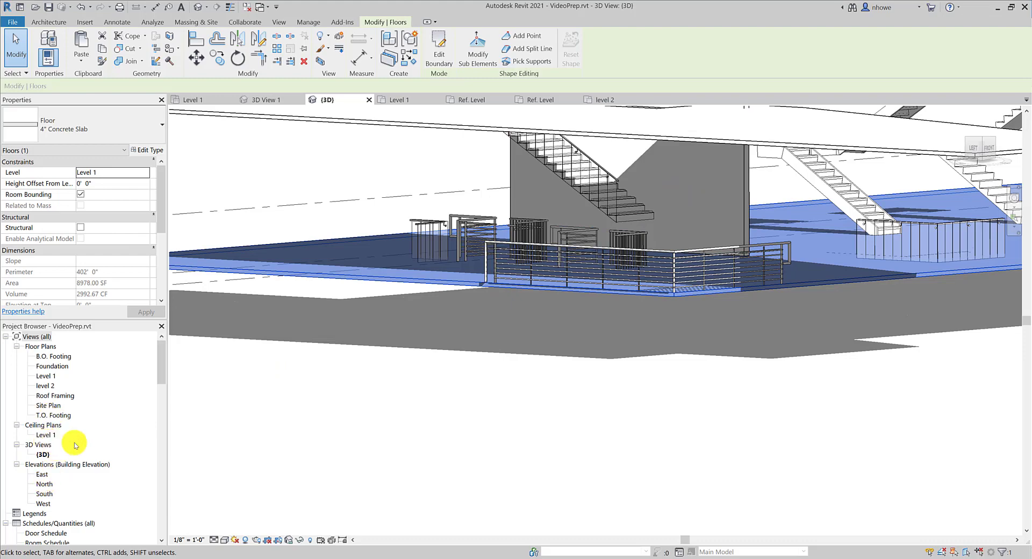
mouse_move(466, 341)
middle_mouse_down("shift")
mouse_move(447, 422)
mouse_move(477, 356)
middle_mouse_up("shift")
scroll(477, 356, "down", 5)
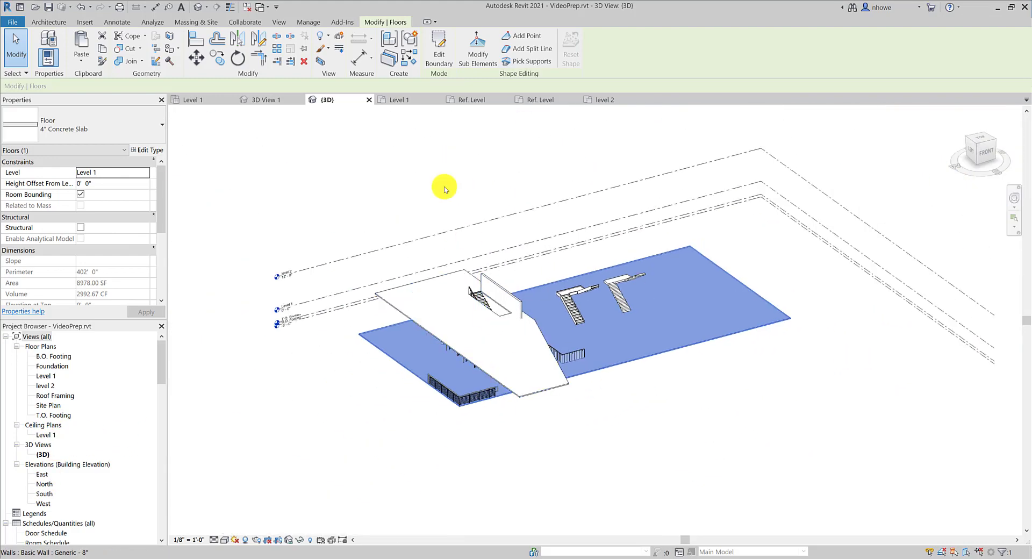
In the level 2 plan, draw a vertical building section just west of the straight stair, from north of the slab to past the stair wall, looking east
left_click(278, 22)
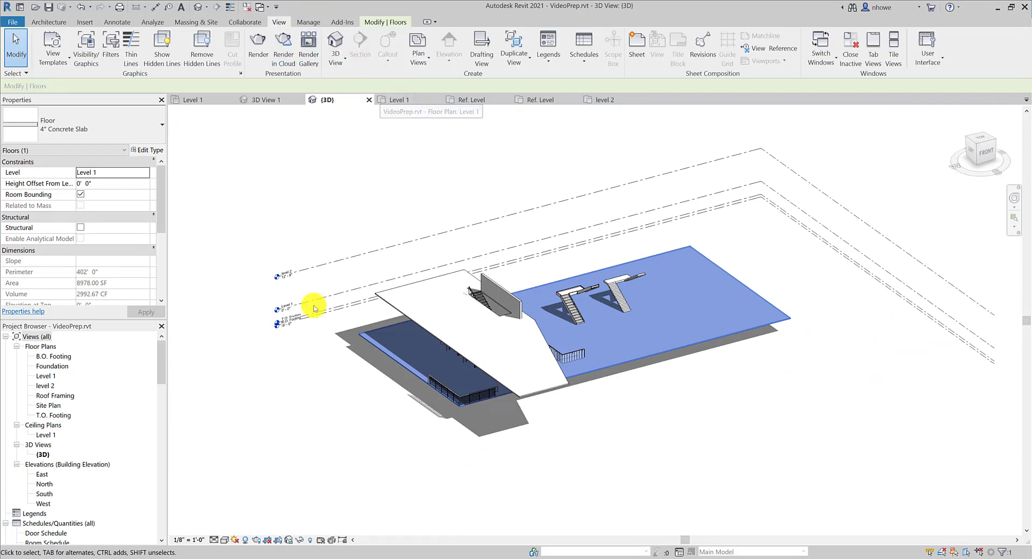
left_click(603, 100)
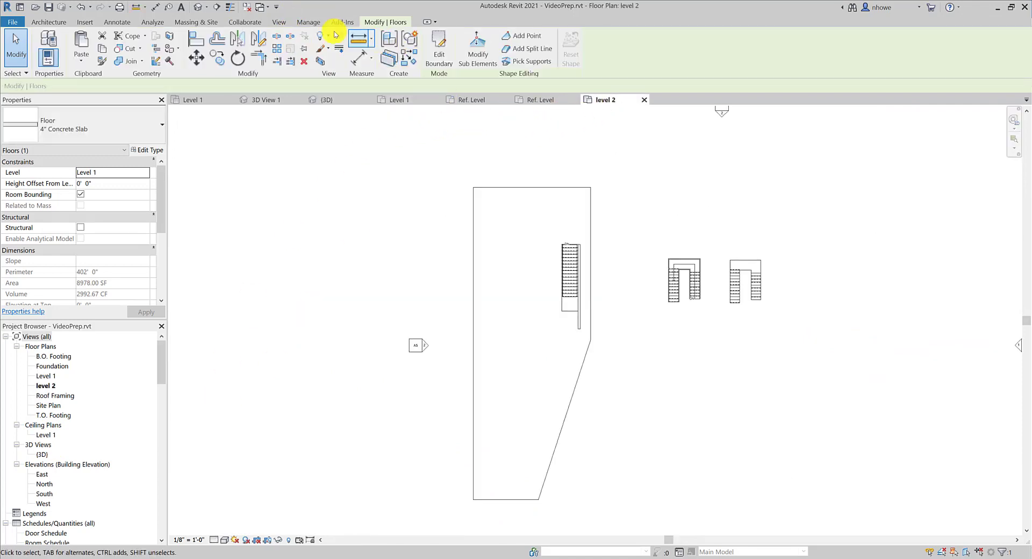
left_click(279, 22)
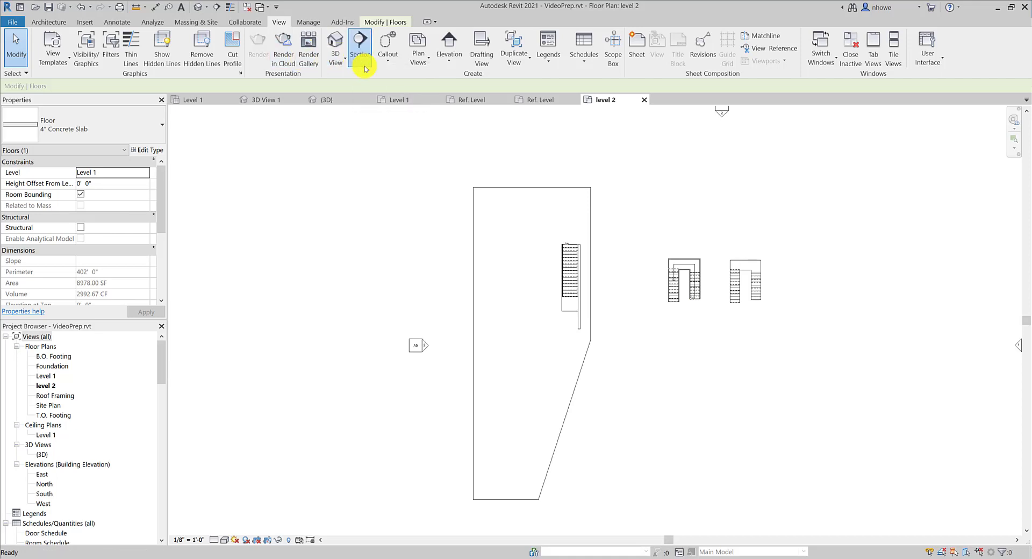
left_click(361, 43)
left_click(534, 171)
left_click(535, 330)
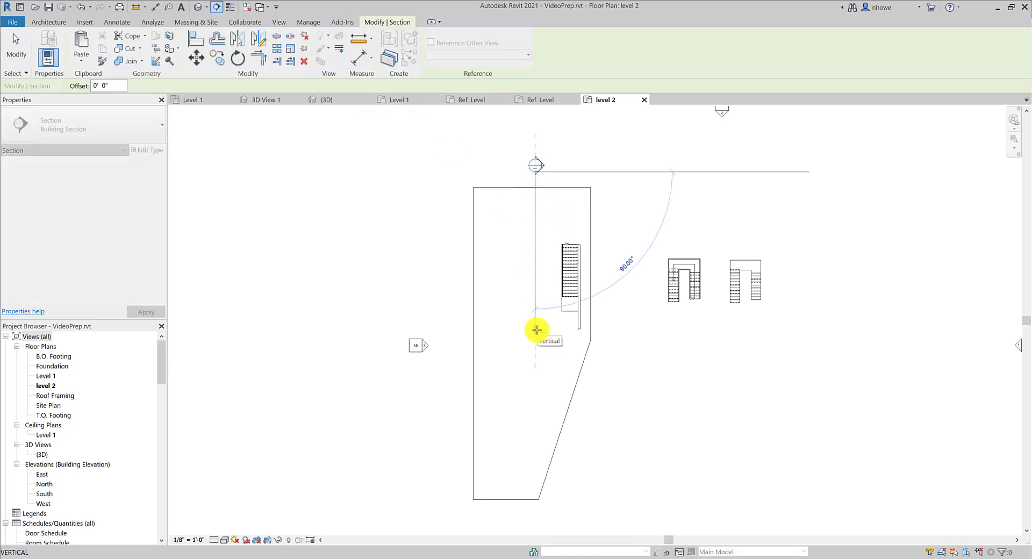
key("Escape")
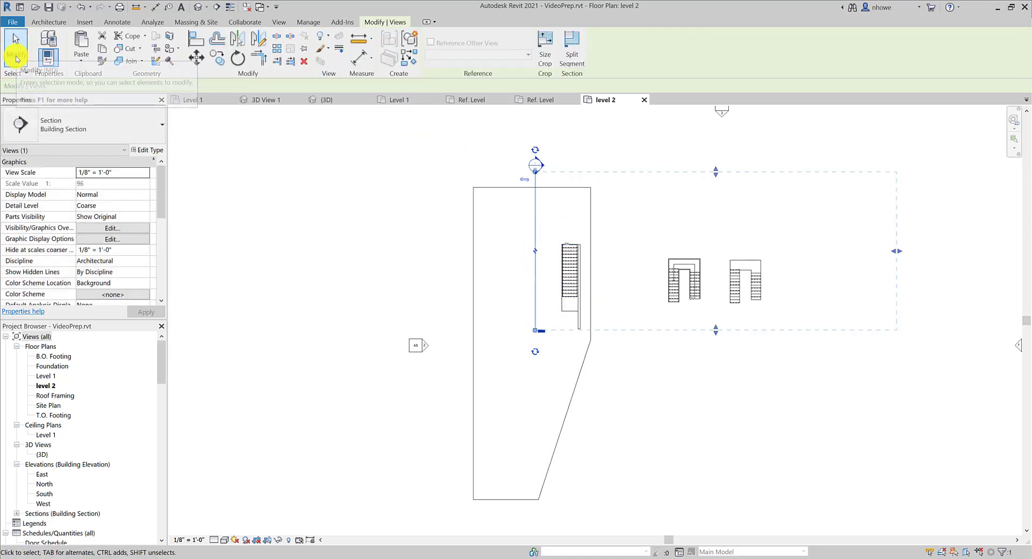
left_click(16, 53)
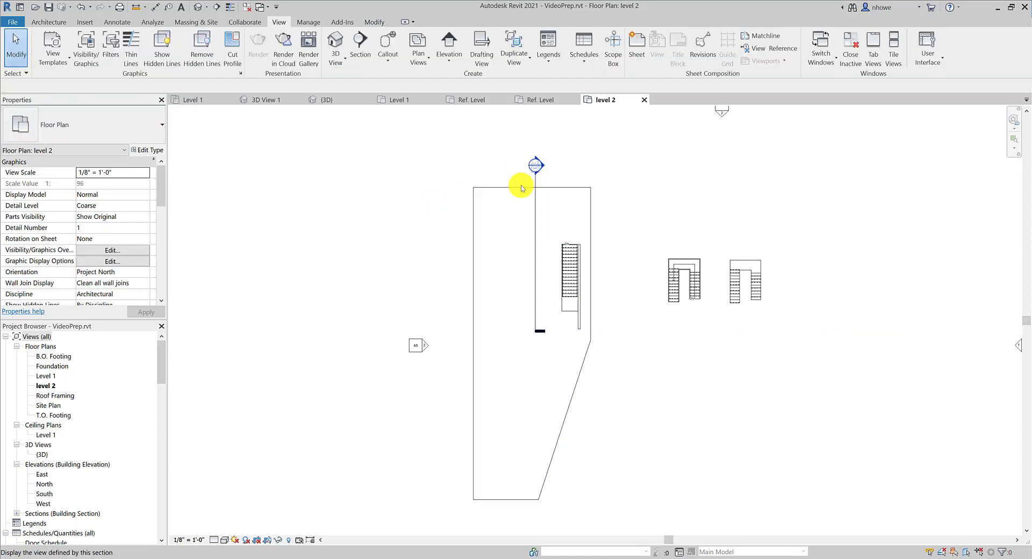
Open the new building section view, Section 1
scroll(59, 489, "down", 2)
left_click(17, 494)
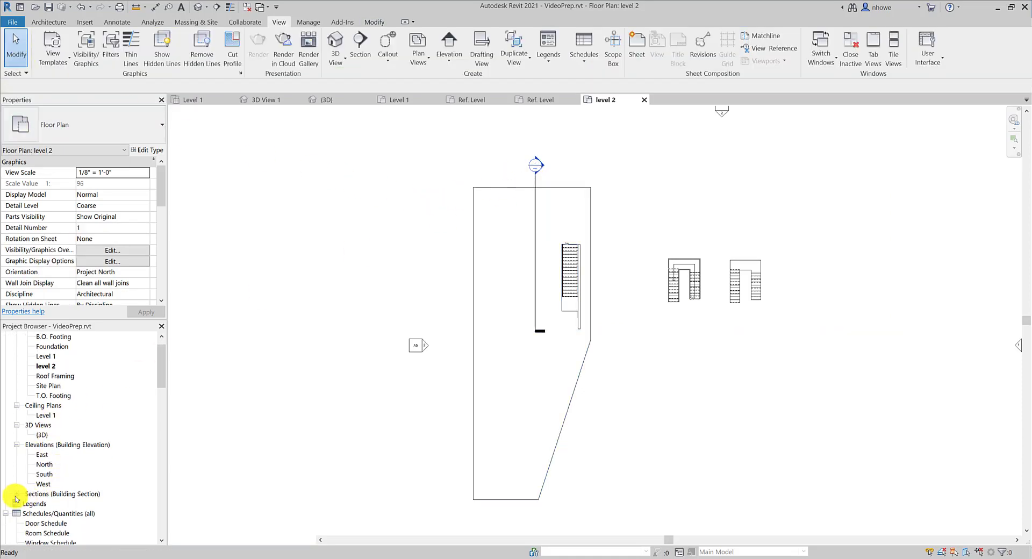
double_click(53, 503)
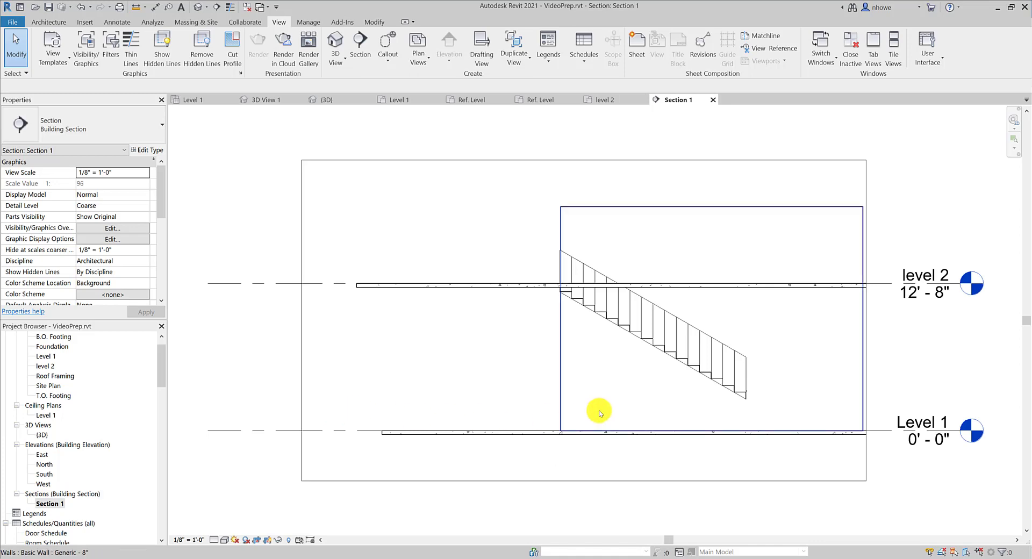
scroll(667, 410, "down", 1)
left_click(737, 273)
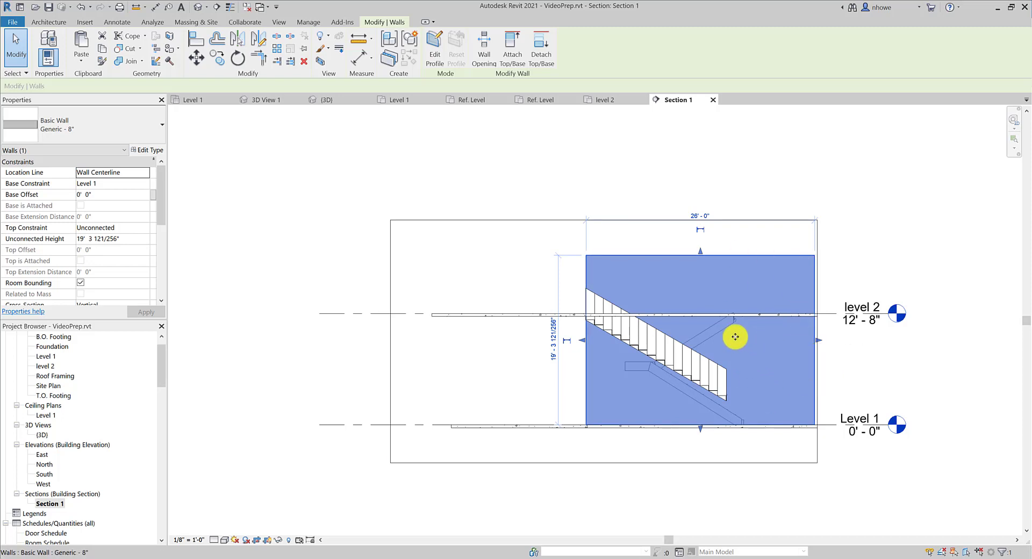
left_click(483, 57)
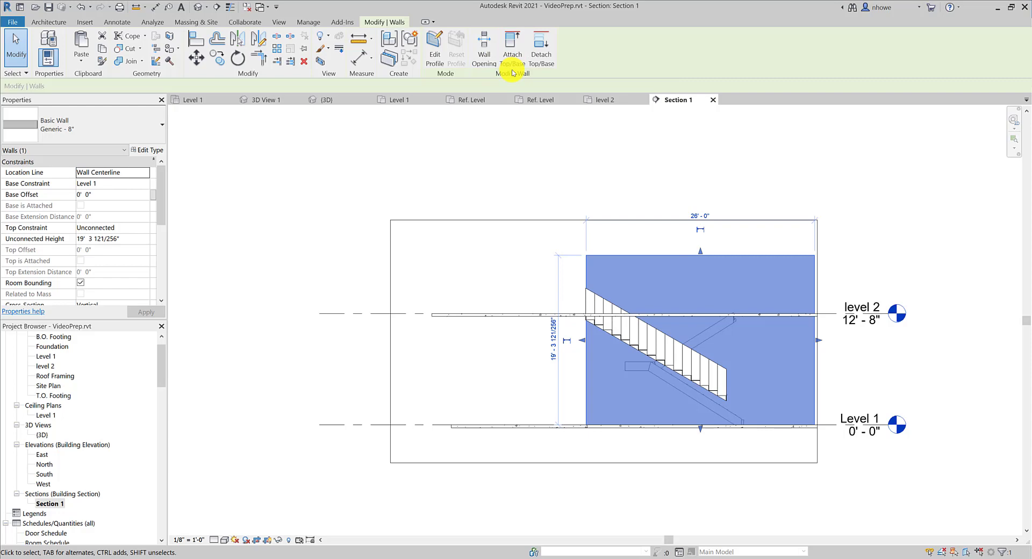
left_click(783, 453)
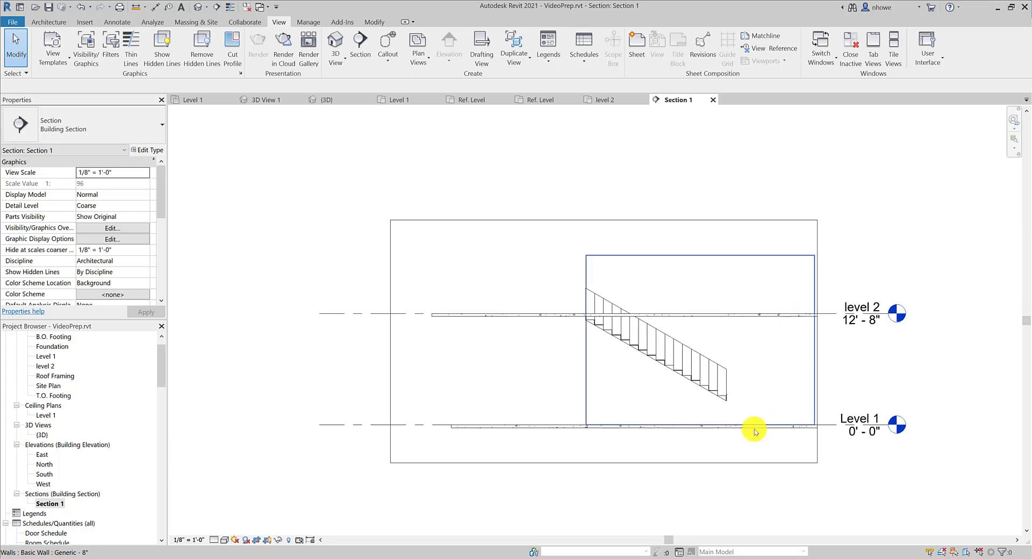
left_click(714, 421)
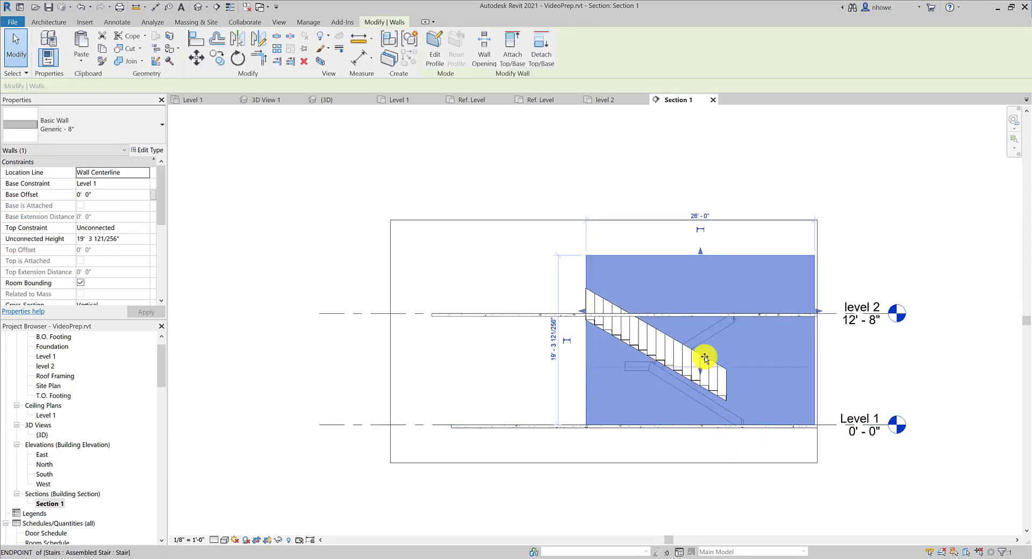
left_click_drag(704, 358, 701, 423)
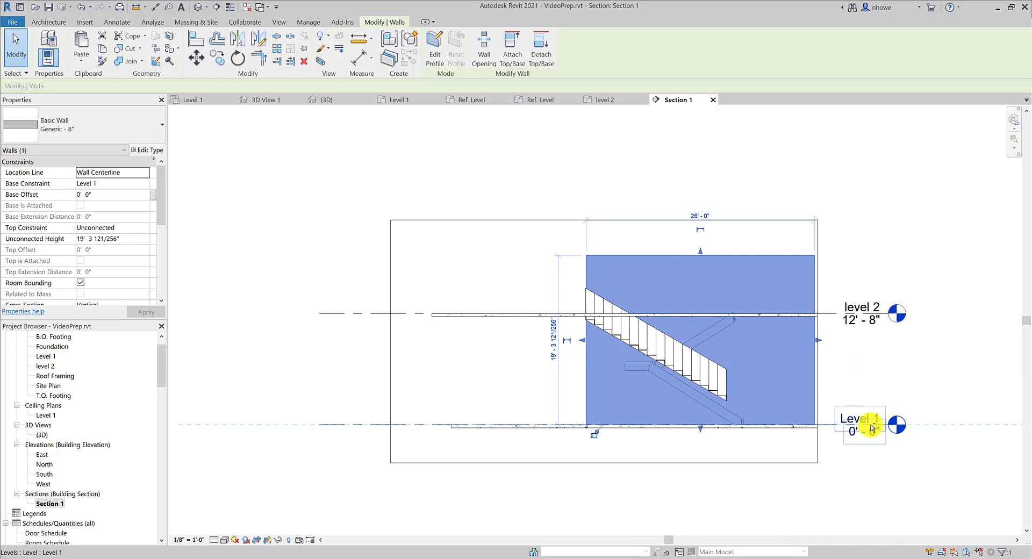
Copy Level 1 upward to an elevation of 10' 0" and rename the copy Soffit
left_click(873, 424)
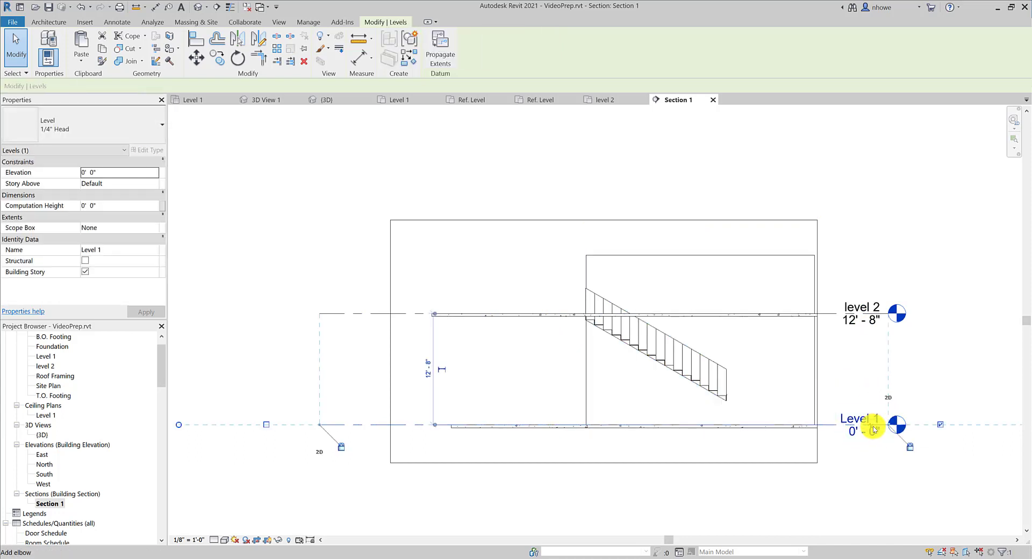
left_click_drag(877, 390, 871, 344, "ctrl")
left_click(872, 347)
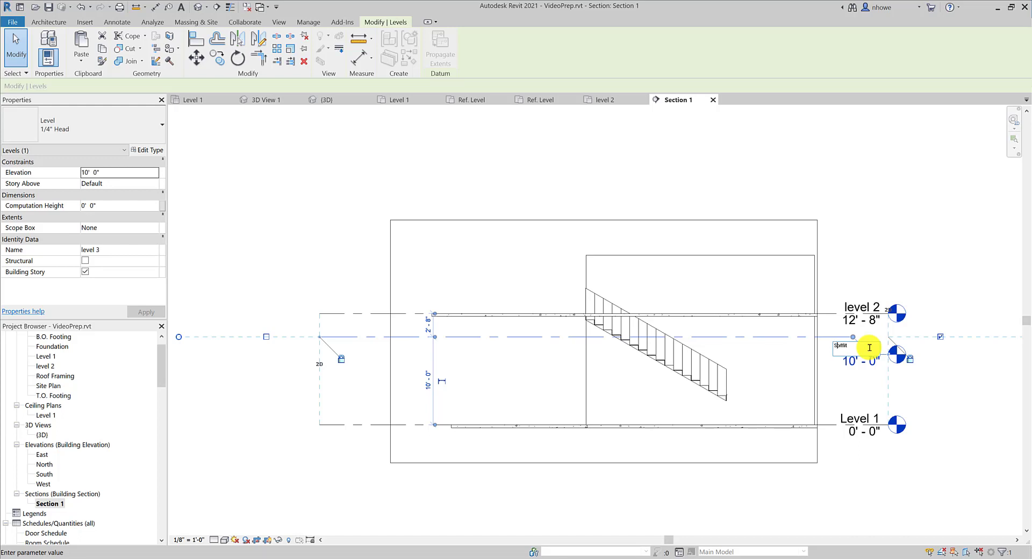
key("Return")
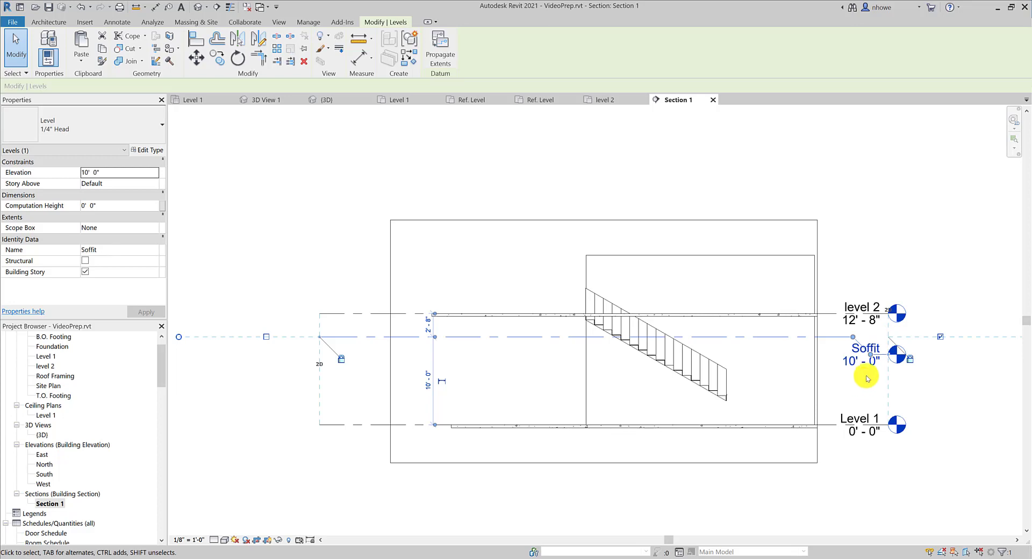
Remove the elbow from the Soffit level line so its head lines up straight with the level
scroll(869, 354, "up", 3)
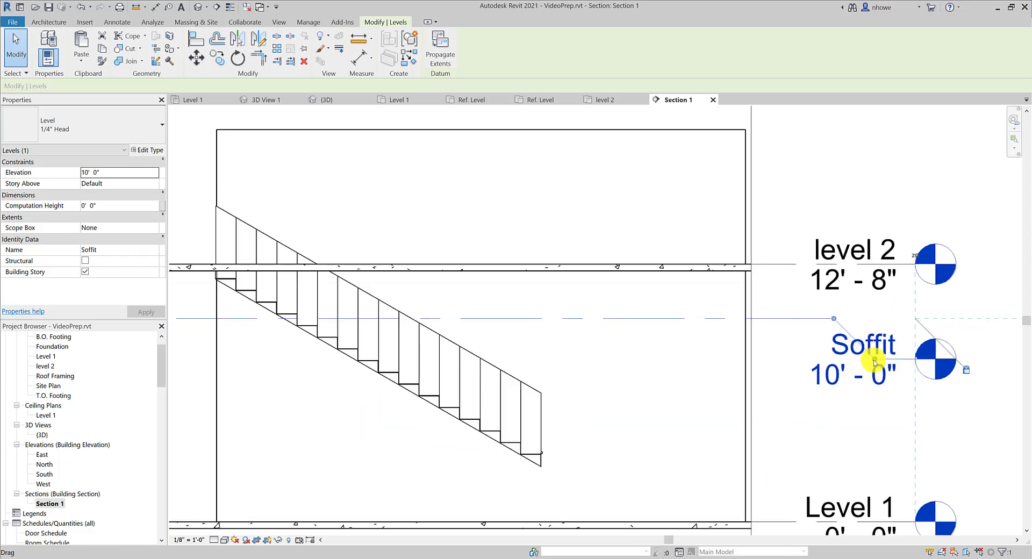
left_click_drag(882, 355, 878, 358)
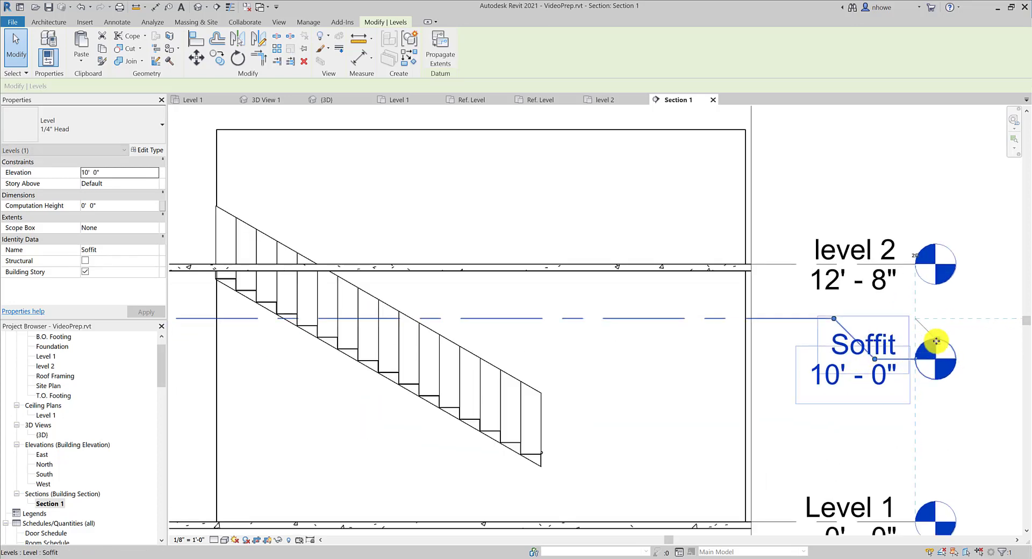
left_click(936, 340)
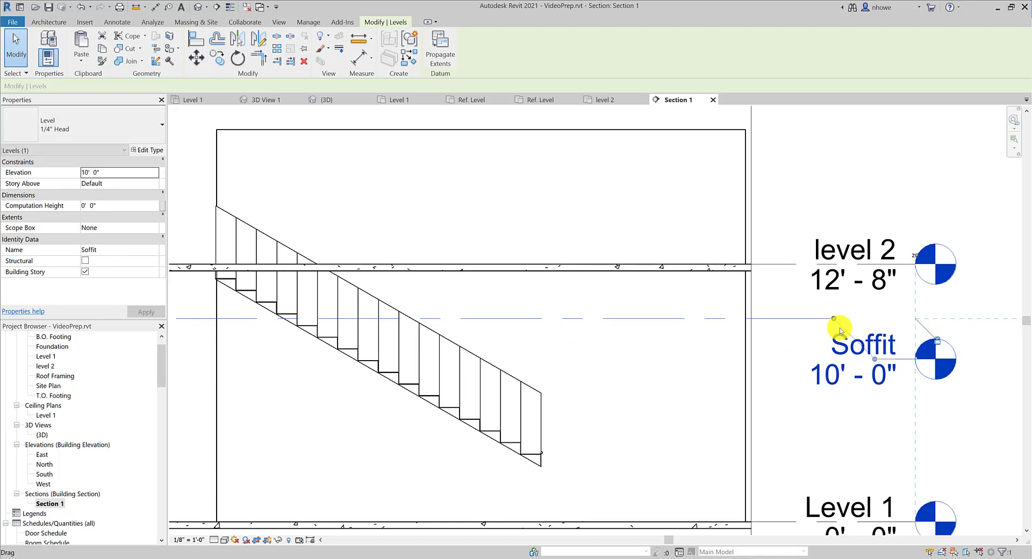
scroll(829, 336, "up", 3)
scroll(830, 337, "up", 1)
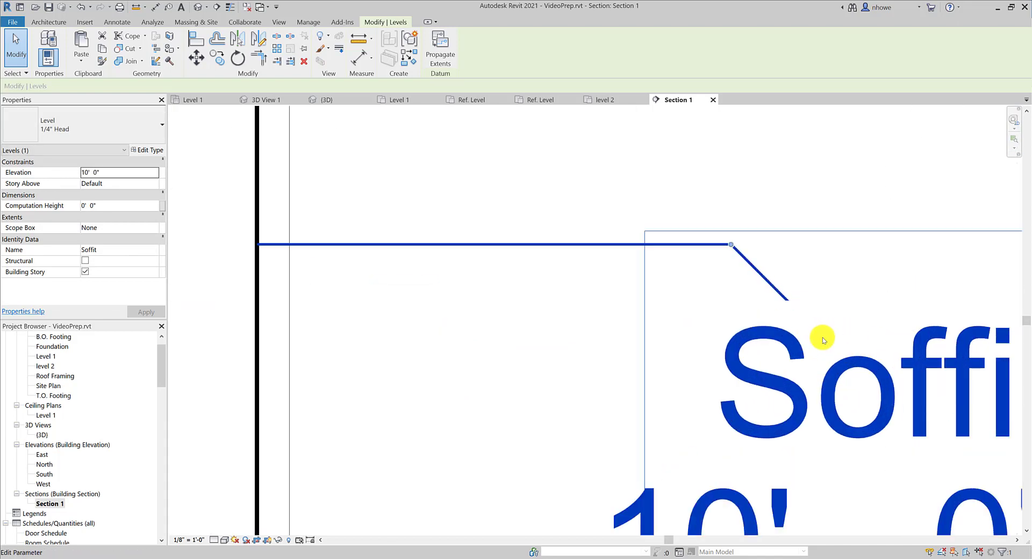
scroll(881, 353, "down", 5)
scroll(918, 371, "down", 4)
left_click_drag(917, 371, 884, 348)
left_click(887, 396)
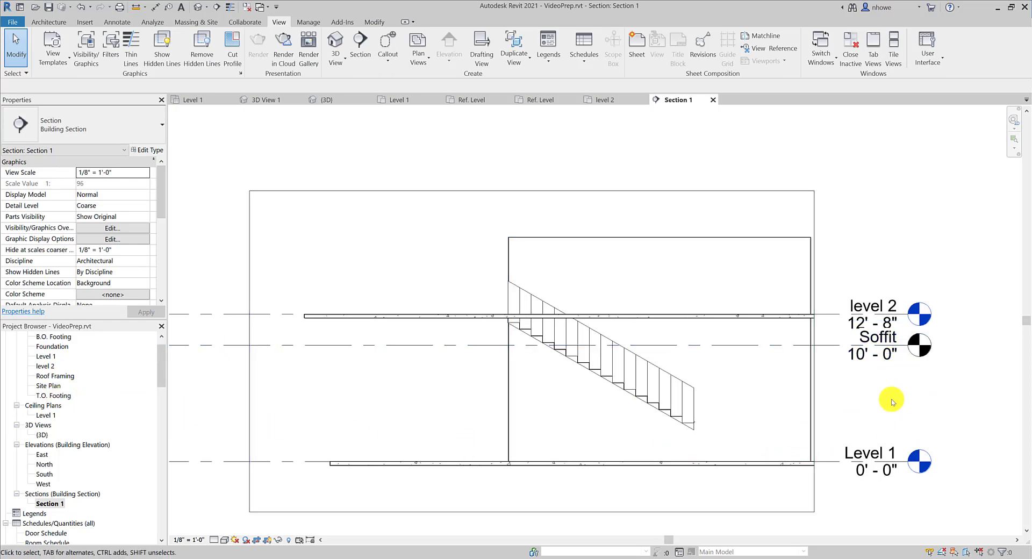
Set the stair wall's top constraint to Up to level: Soffit and apply it
left_click(794, 463)
left_click(806, 446)
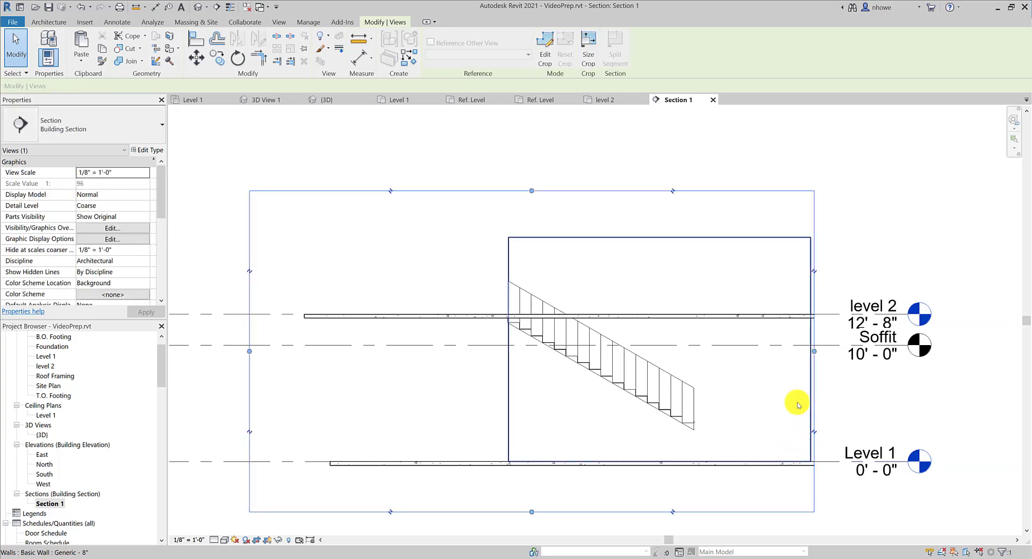
left_click(506, 386)
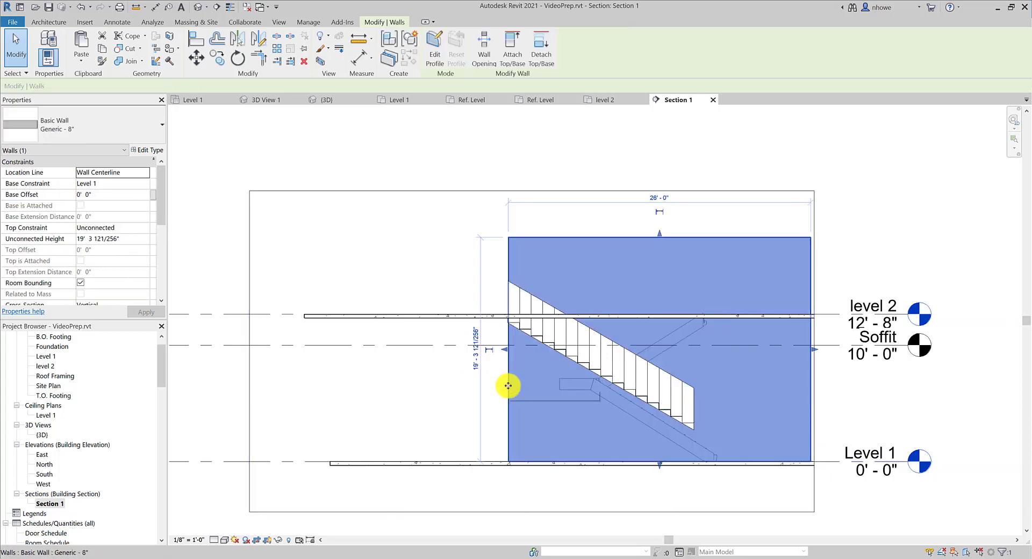
left_click(138, 229)
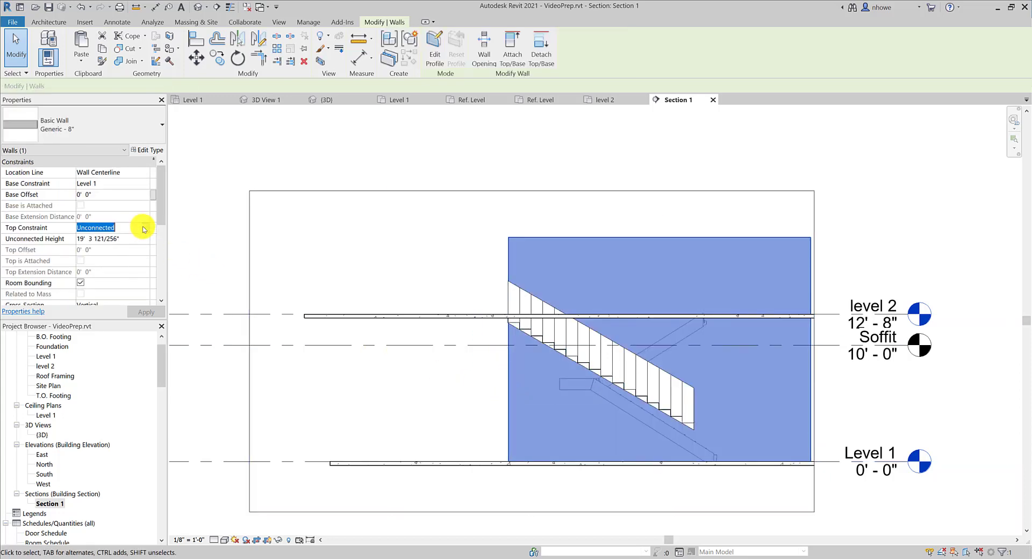
left_click(144, 231)
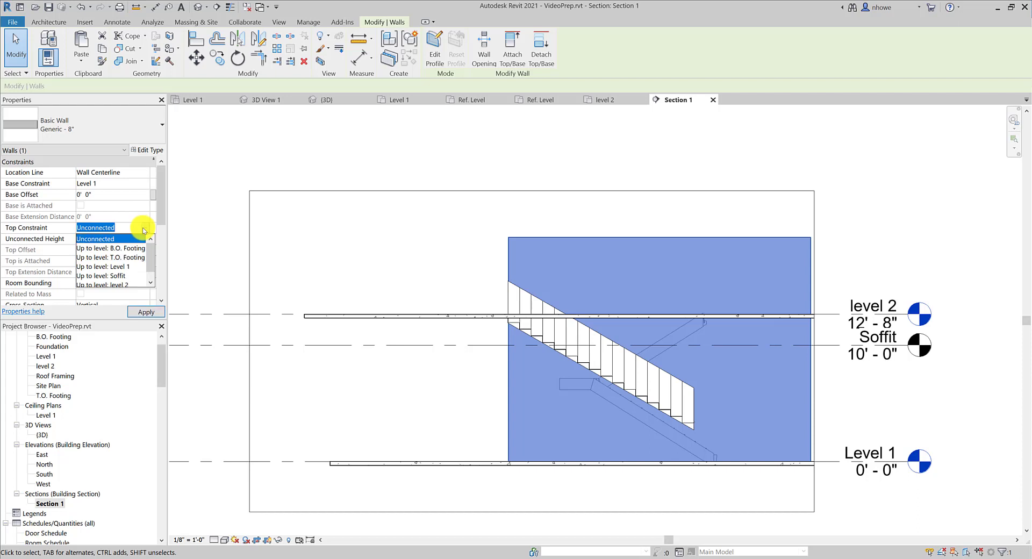
left_click(109, 277)
left_click(156, 313)
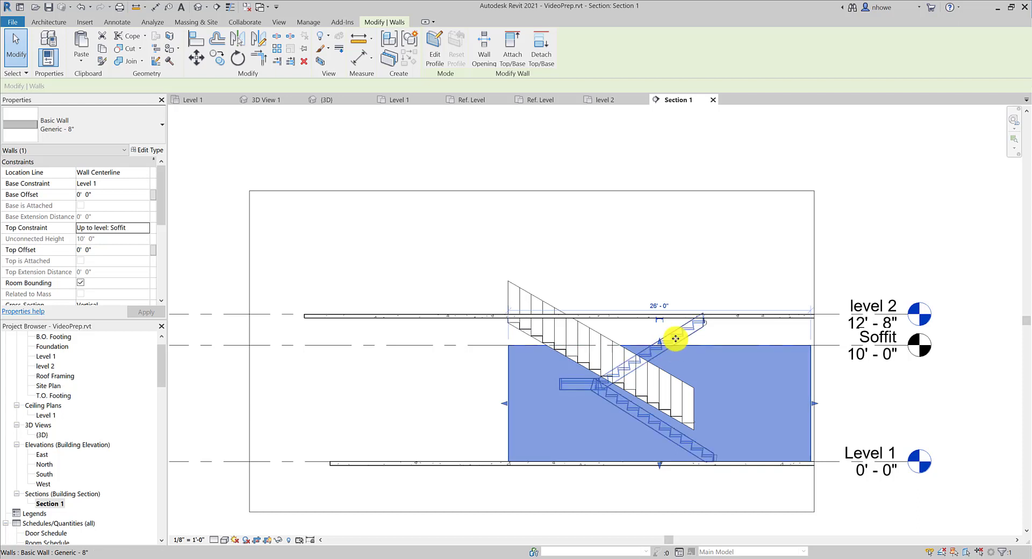
Set the stair wall's top constraint to Up to level: level 2 and apply it
left_click(138, 228)
left_click(145, 230)
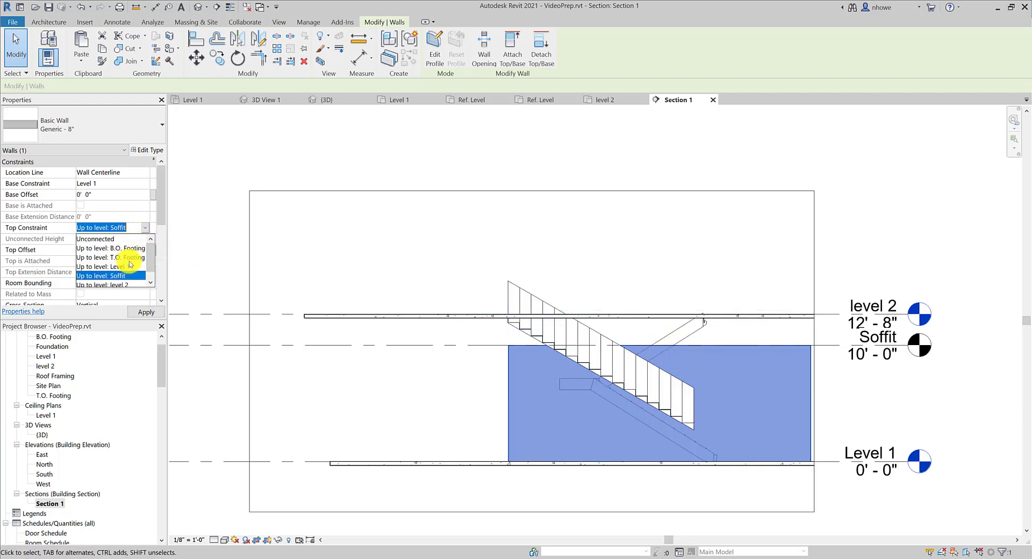
left_click(126, 285)
left_click(151, 312)
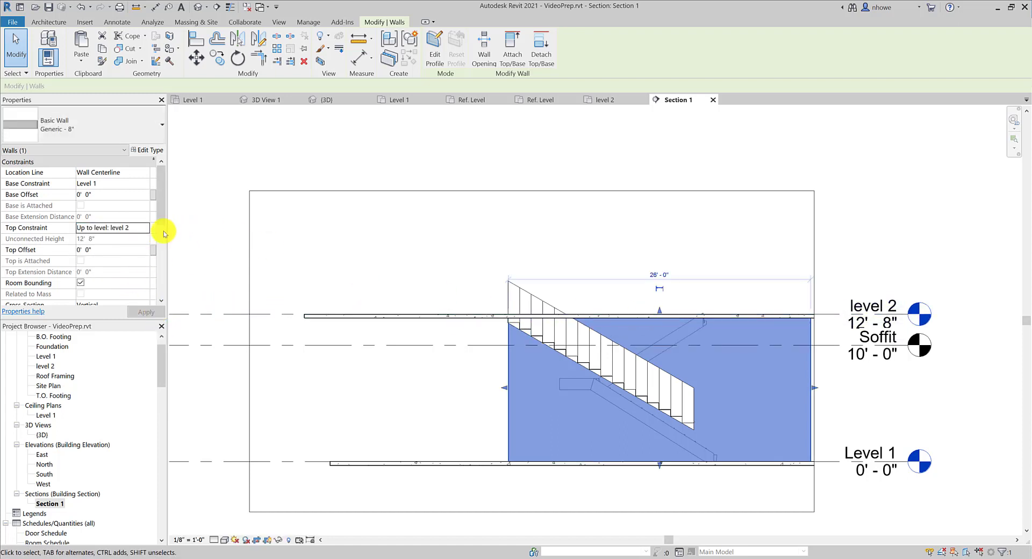
Set the stair wall's top constraint to Unconnected with an unconnected height of 20' 0"
left_click(146, 229)
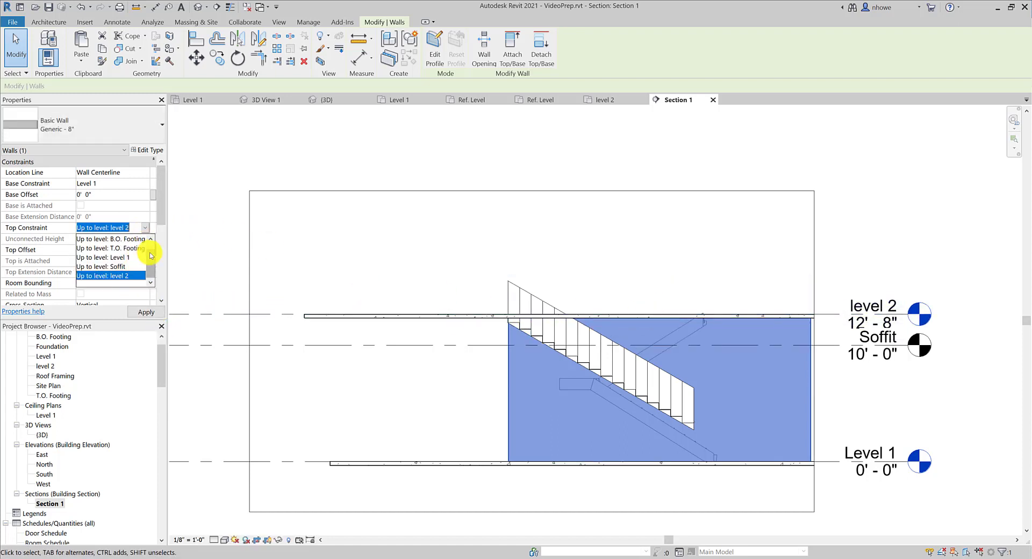
scroll(151, 256, "up", 3)
left_click(143, 239)
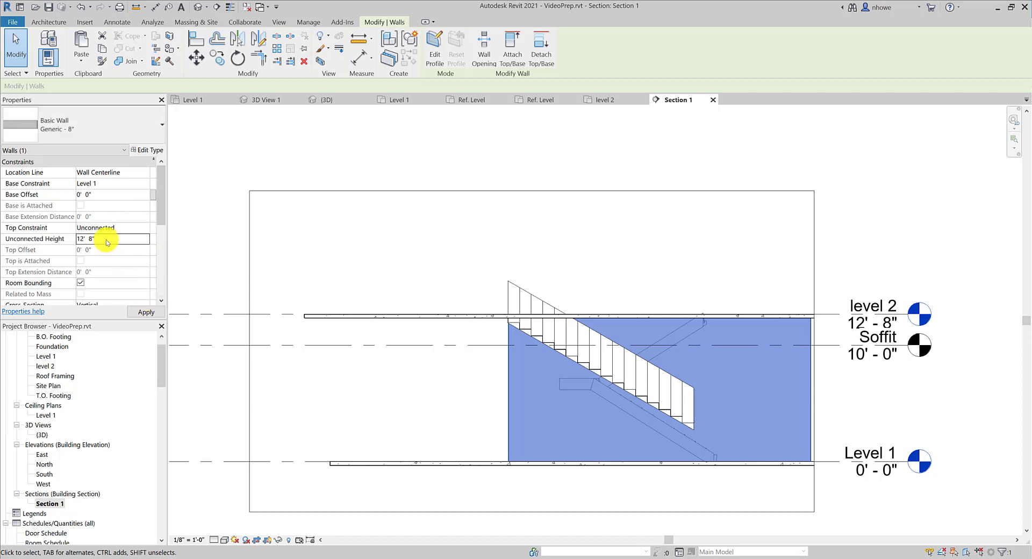
left_click(105, 241)
type("20")
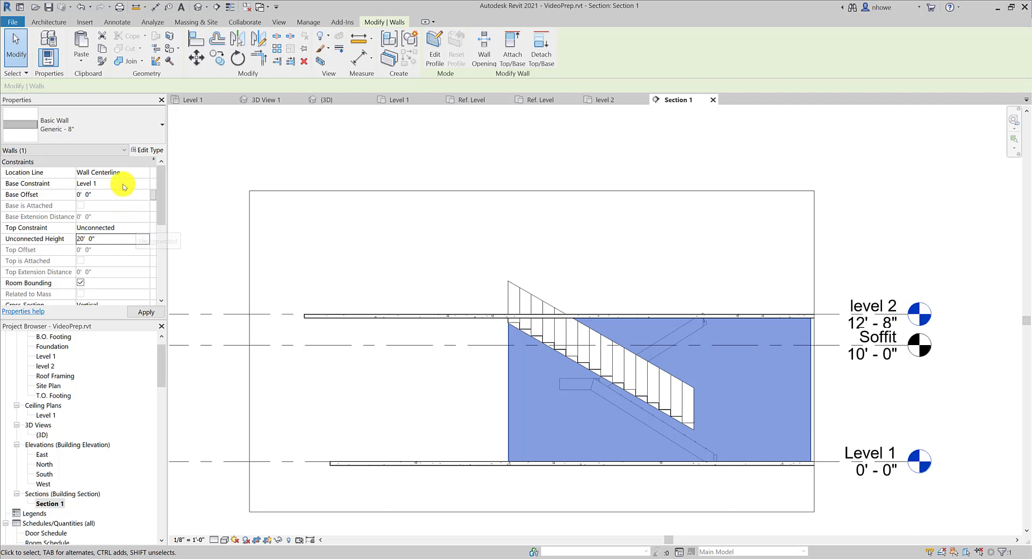
Set the stair wall's base constraint to Soffit and apply it
left_click(140, 184)
left_click(143, 186)
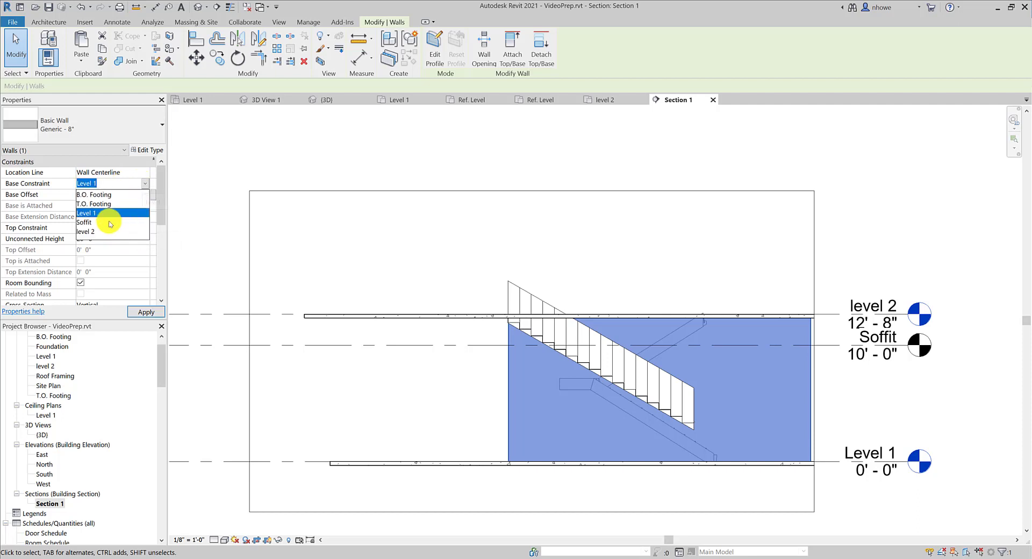
left_click(145, 312)
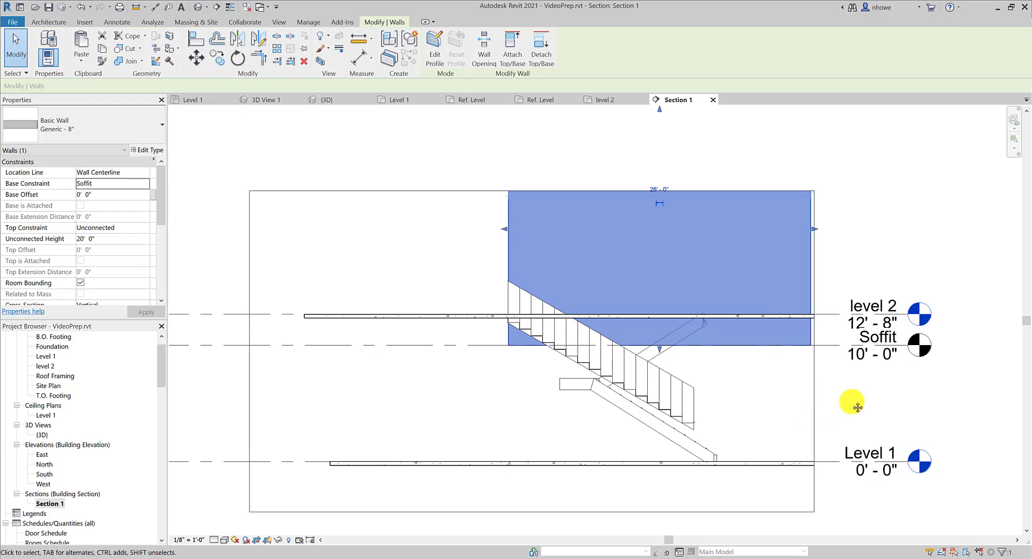
Undo the recent constraint and height changes to the stair wall in the 3D view and return to the Section 1 view
left_click(326, 101)
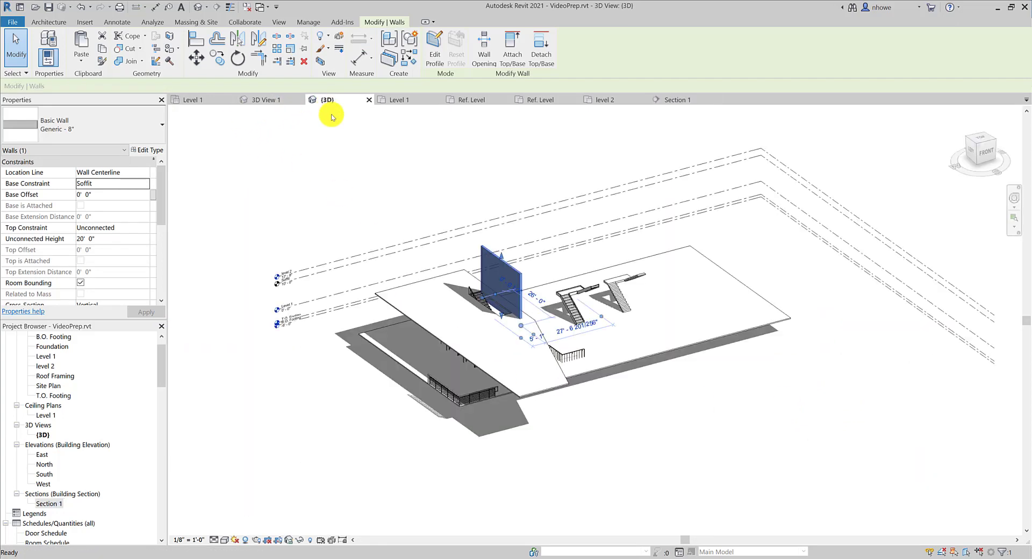
middle_click_drag(481, 272, 507, 317, "shift")
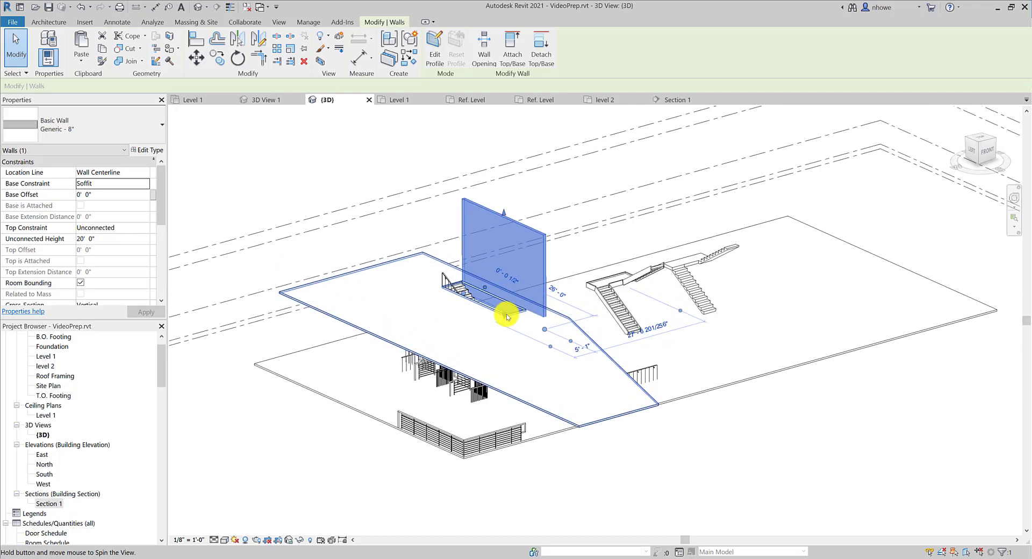
key("Delete")
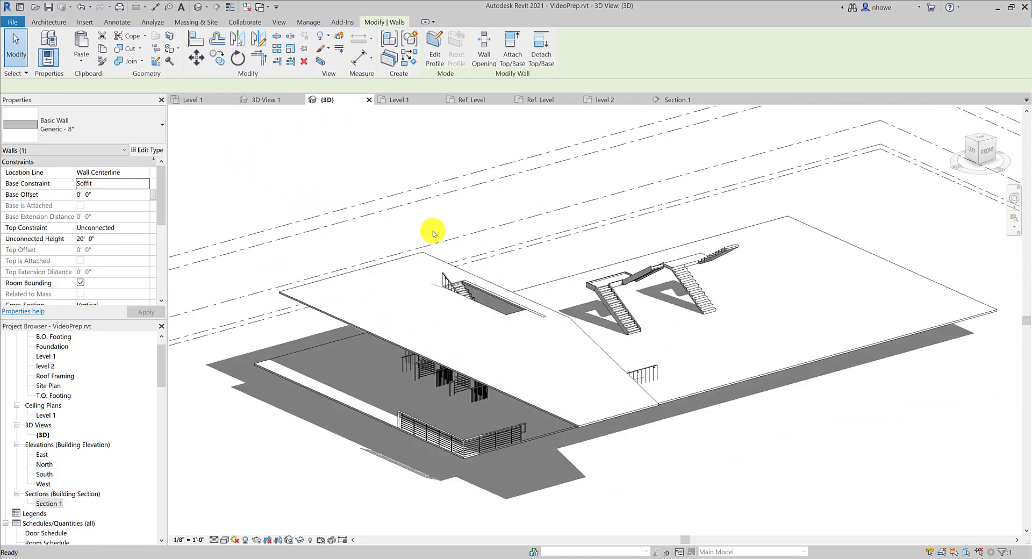
key("ctrl+z")
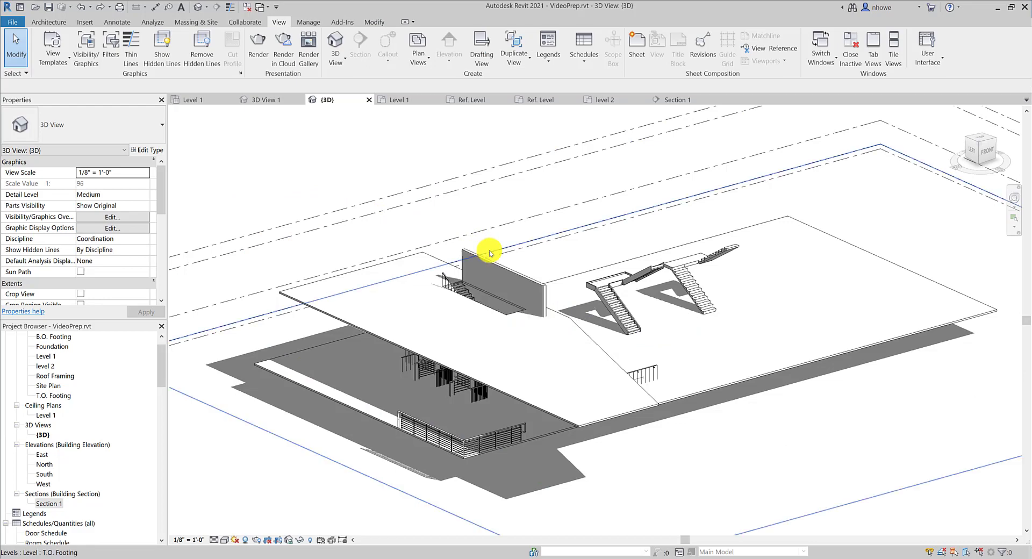
middle_click_drag(477, 258, 592, 226, "shift")
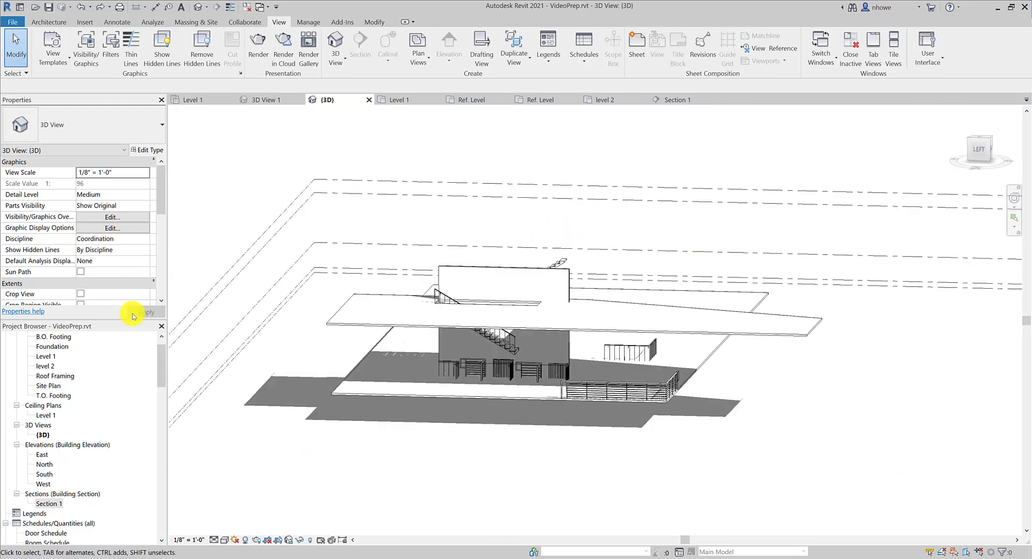
left_click(53, 507)
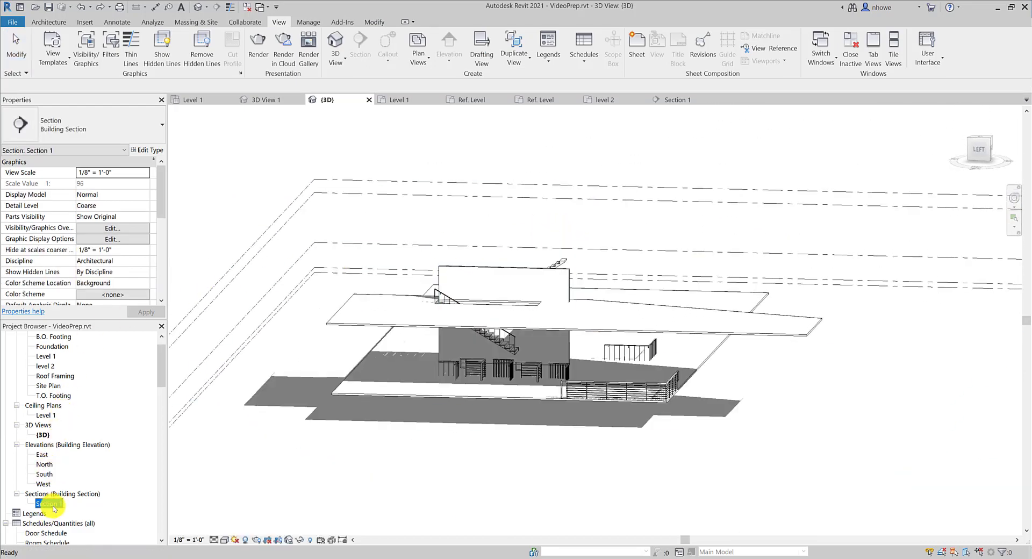
double_click(63, 507)
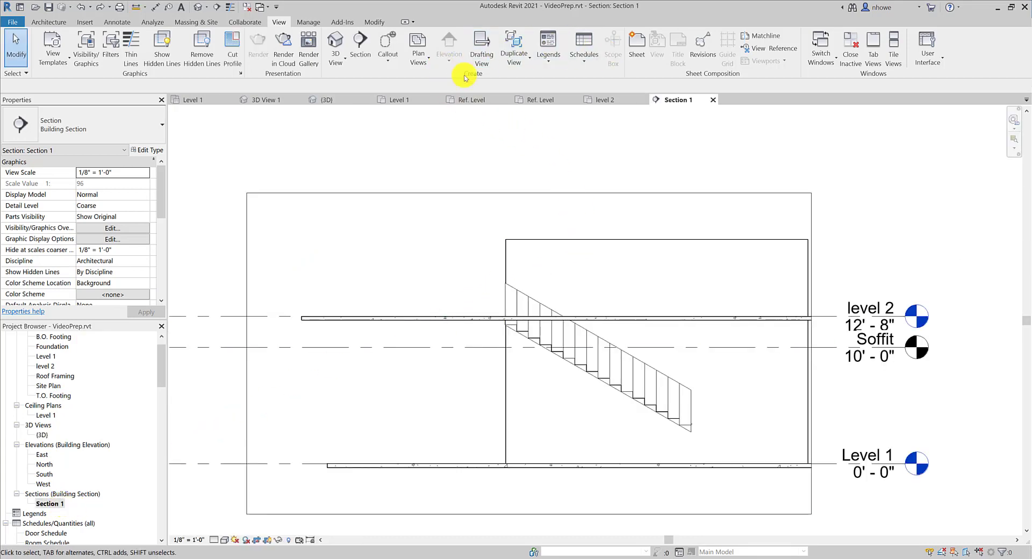
left_click(545, 245)
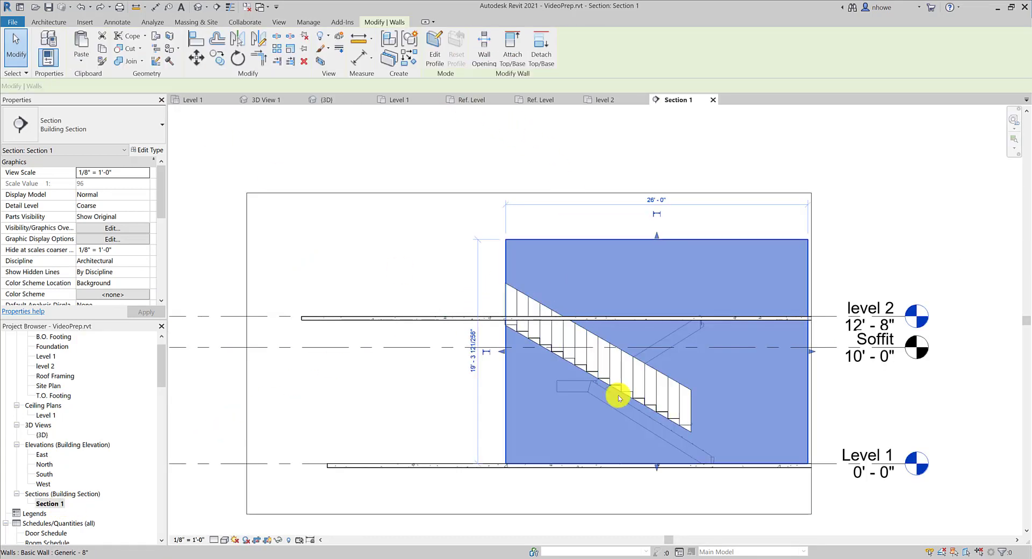
left_click(483, 47)
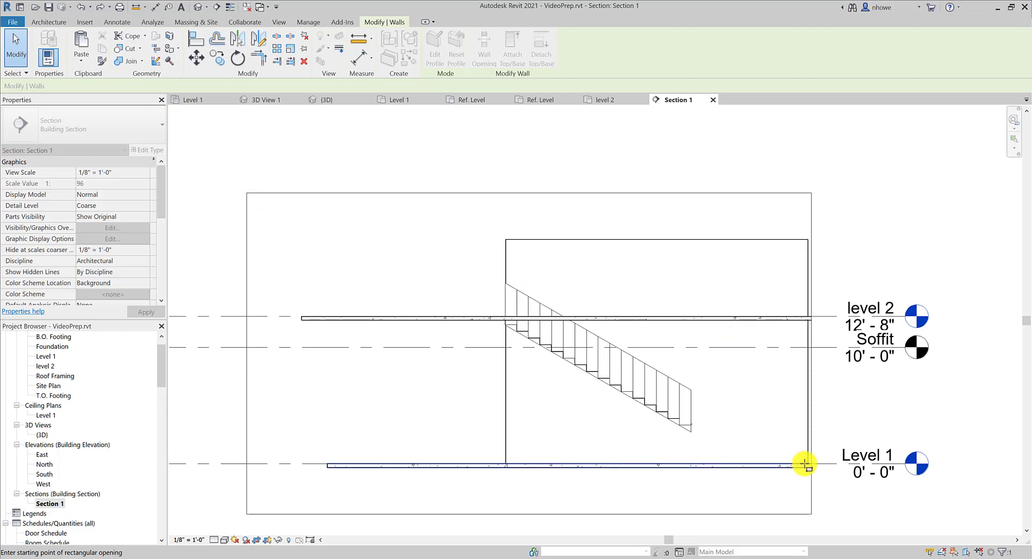
left_click_drag(806, 463, 804, 458)
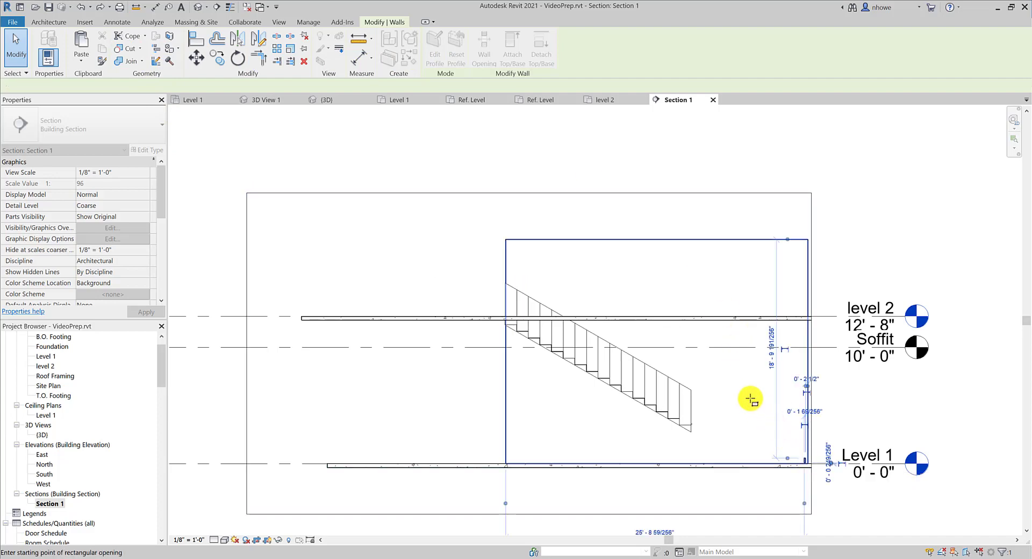
key("Escape")
key("Escape")
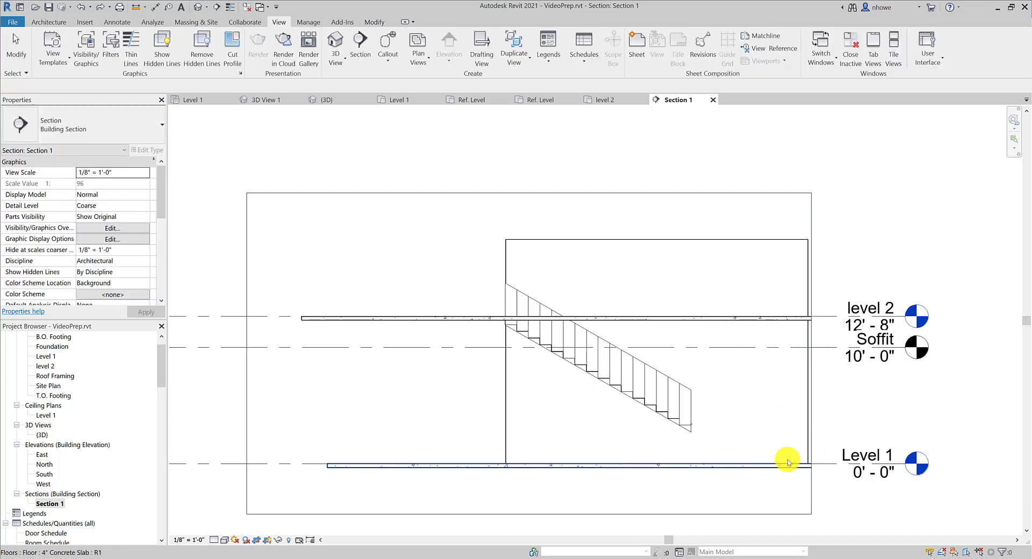
Cut a rectangular wall opening about 10' 7" wide and 9' 8" high in the stair wall, from just above Level 1 to just below Soffit
left_click(802, 439)
left_click(483, 49)
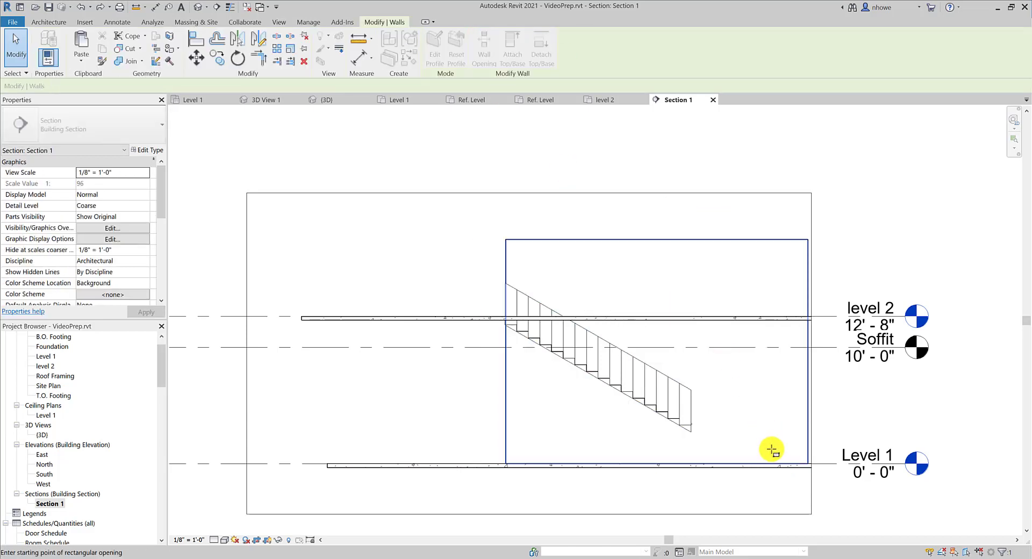
left_click(767, 462)
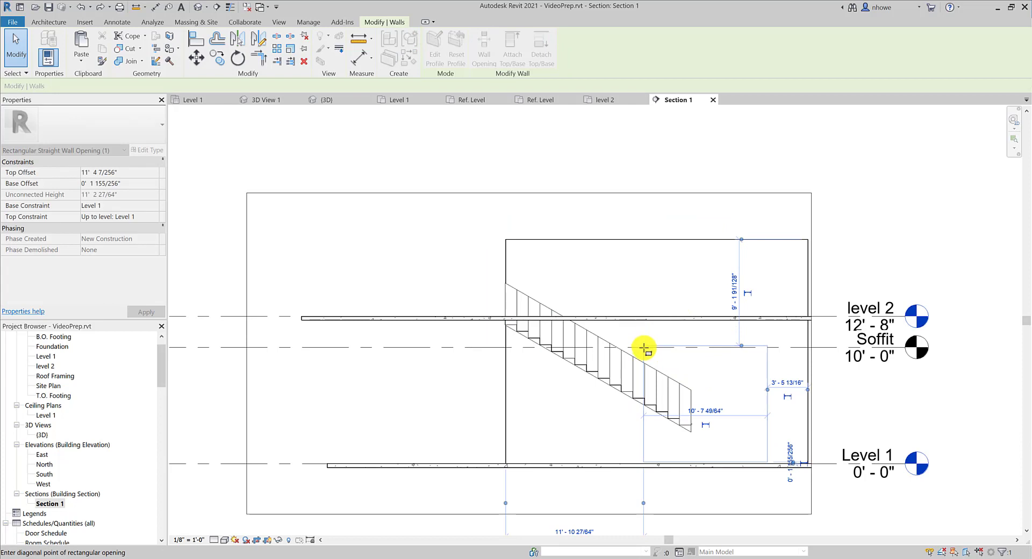
left_click(644, 349)
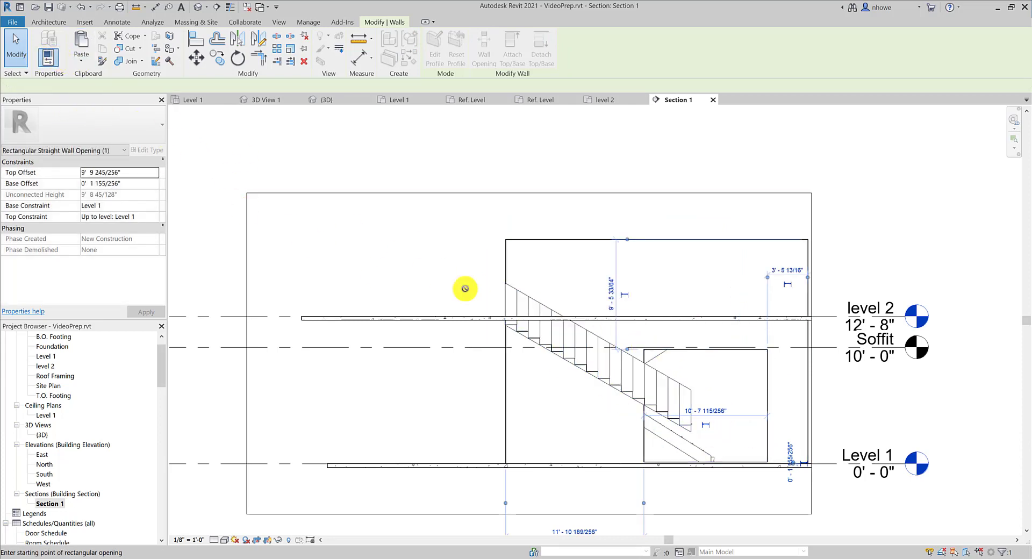
key("Escape")
key("Escape")
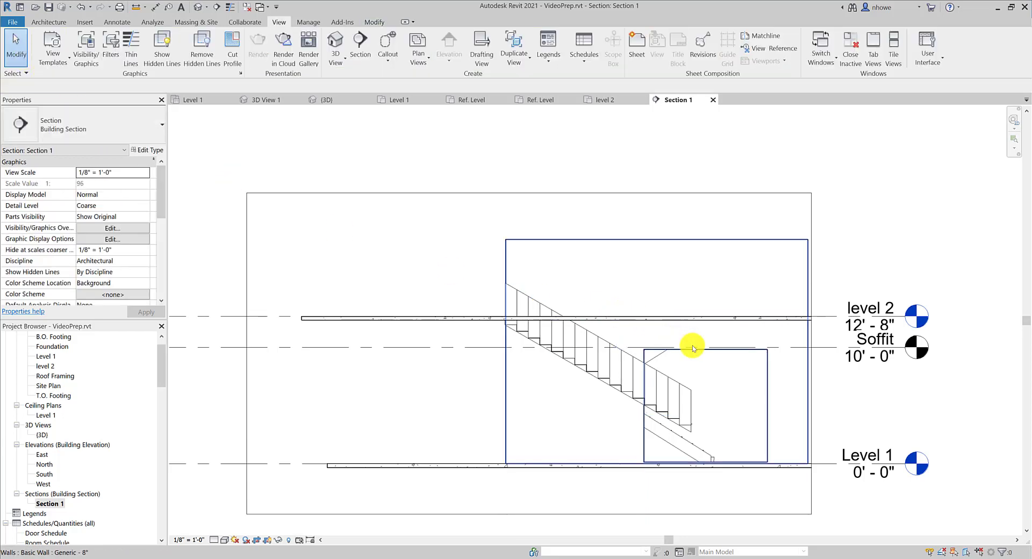
Align the top edge of the stair wall's opening to the Soffit level line and lock the alignment
left_click(692, 349)
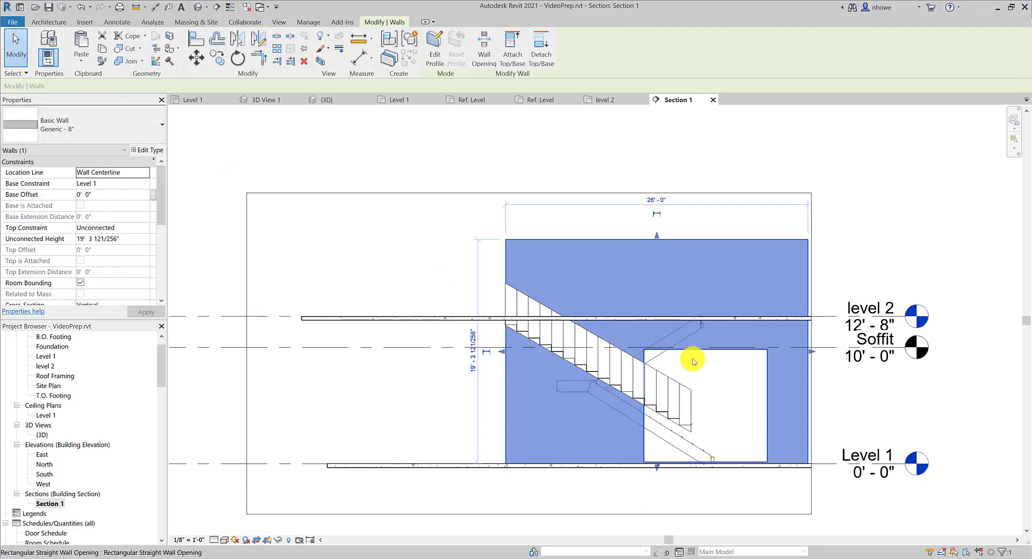
left_click(695, 361)
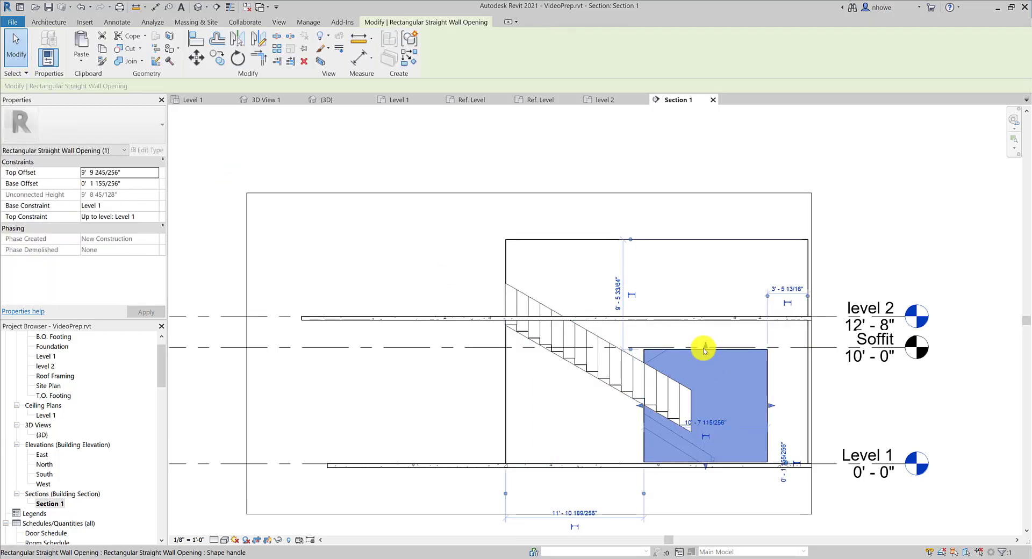
left_click_drag(707, 350, 764, 361)
scroll(782, 349, "up", 4)
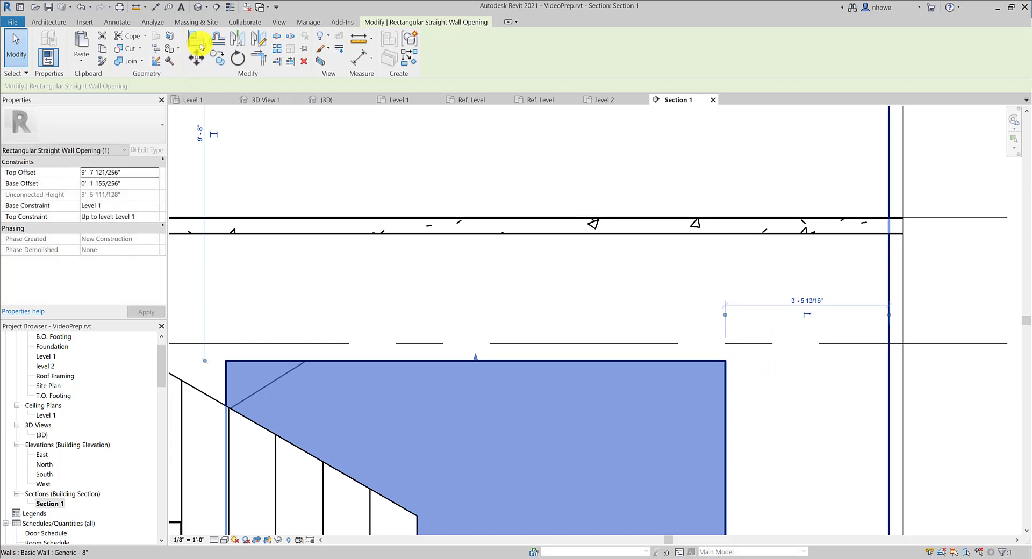
left_click(200, 47)
left_click(507, 343)
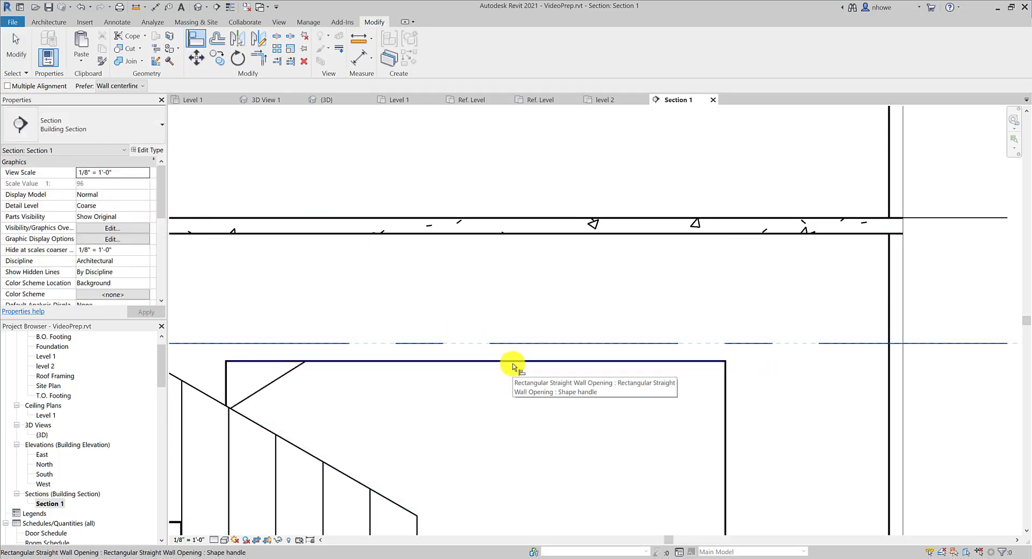
left_click(570, 362)
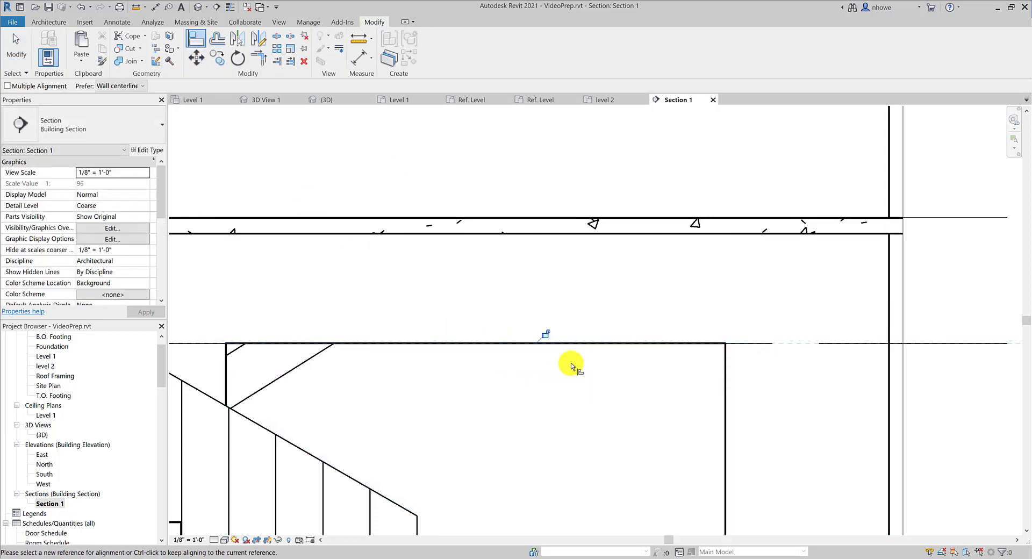
scroll(570, 363, "down", 2)
scroll(573, 383, "down", 2)
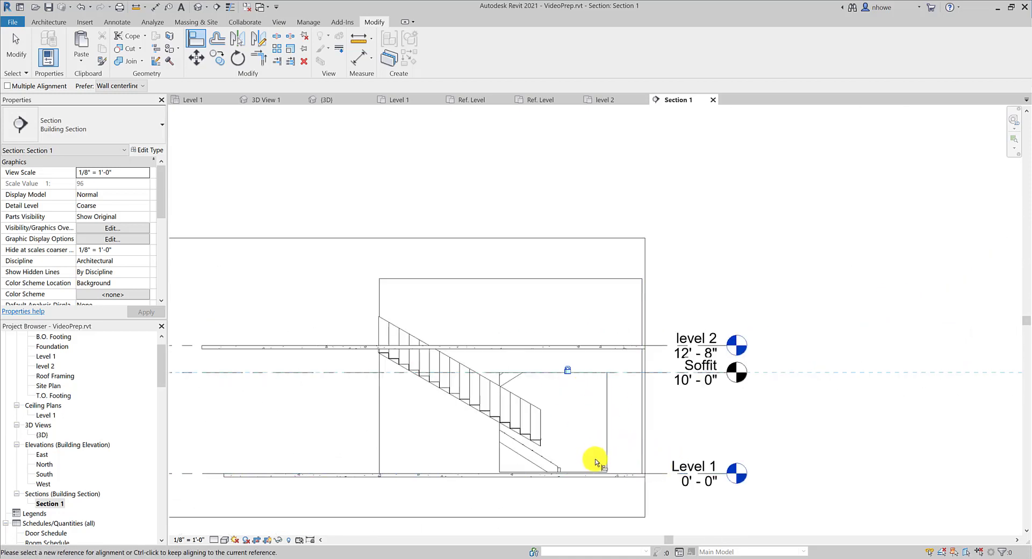
left_click(25, 50)
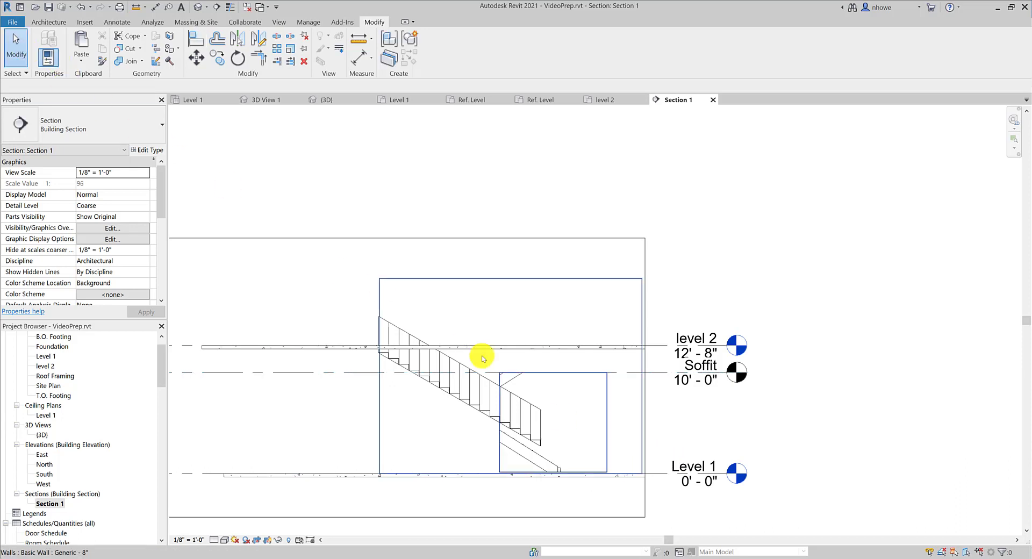
left_click(660, 473)
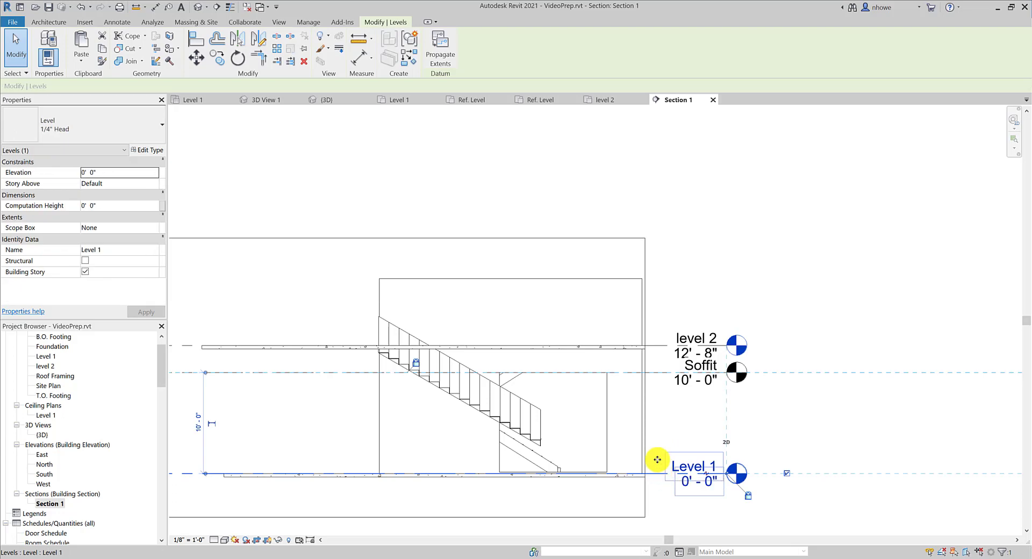
mouse_move(657, 460)
left_mouse_down()
mouse_move(656, 437)
mouse_move(659, 452)
left_mouse_up()
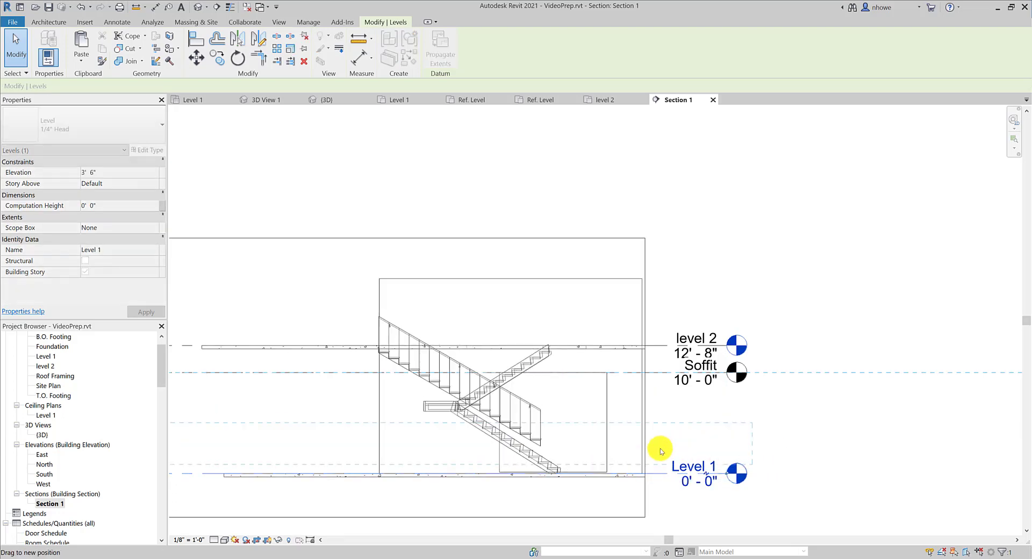
key("Escape")
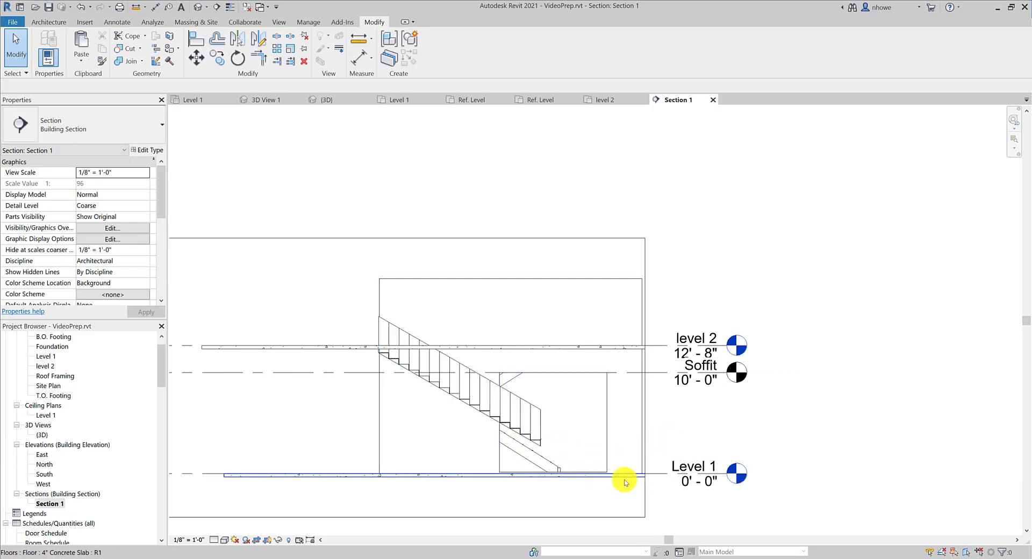
Select the stair wall's rectangular opening and make its temporary width dimension permanent
left_click(605, 470)
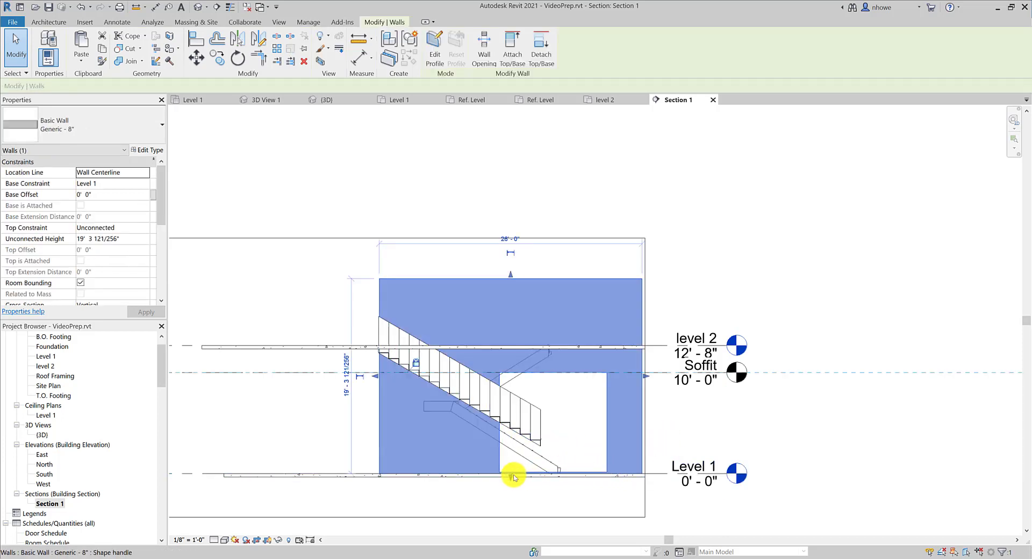
scroll(513, 474, "up", 2)
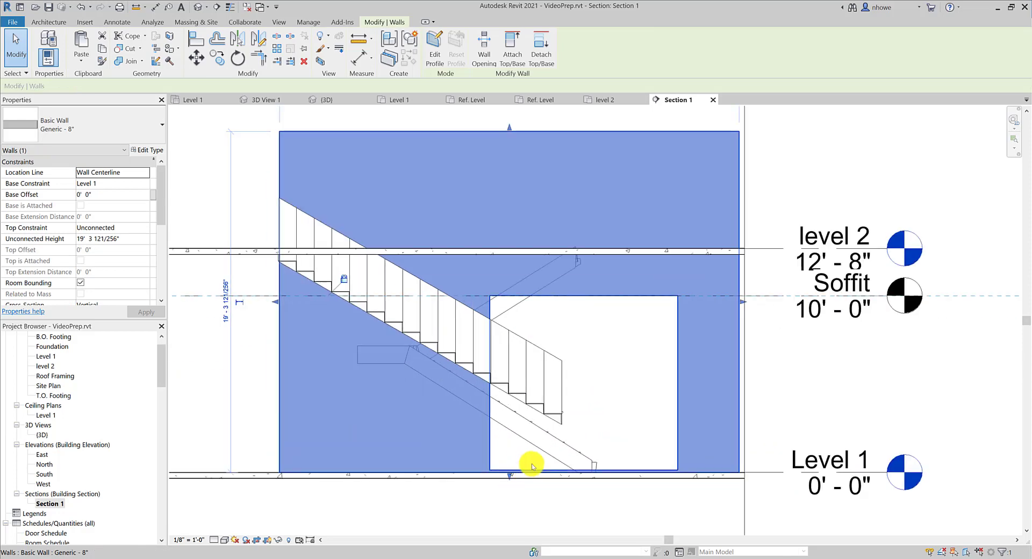
left_click(672, 393)
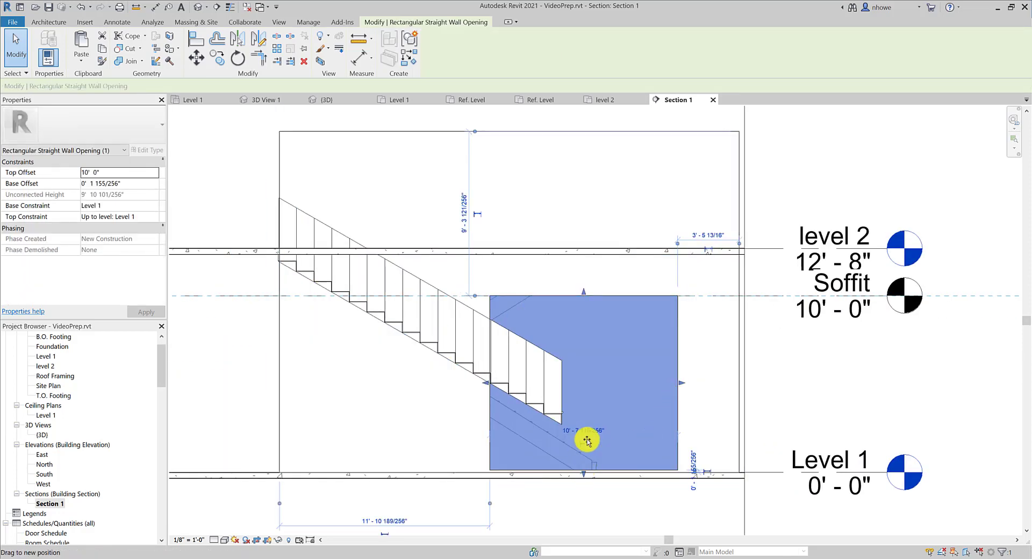
scroll(582, 416, "up", 4)
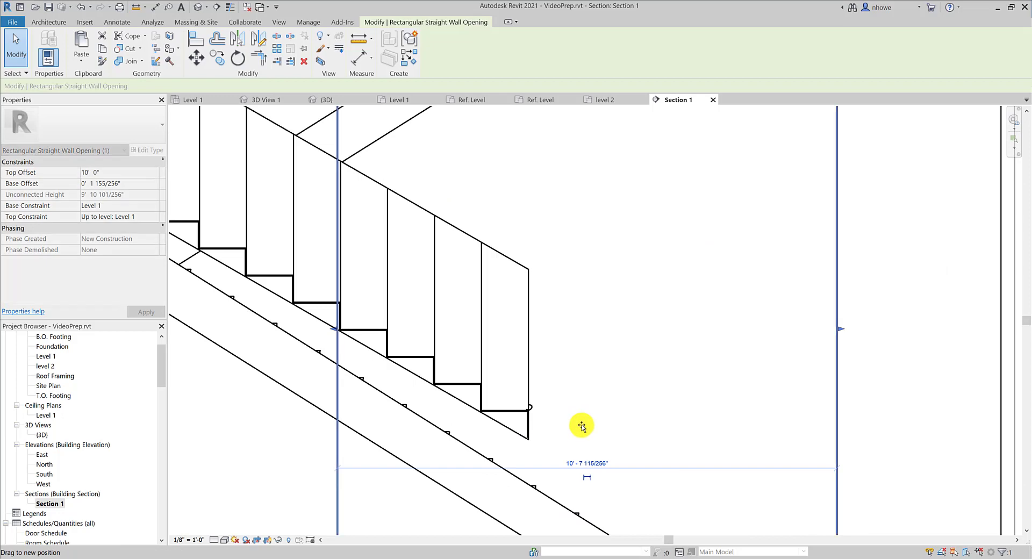
scroll(583, 426, "down", 4)
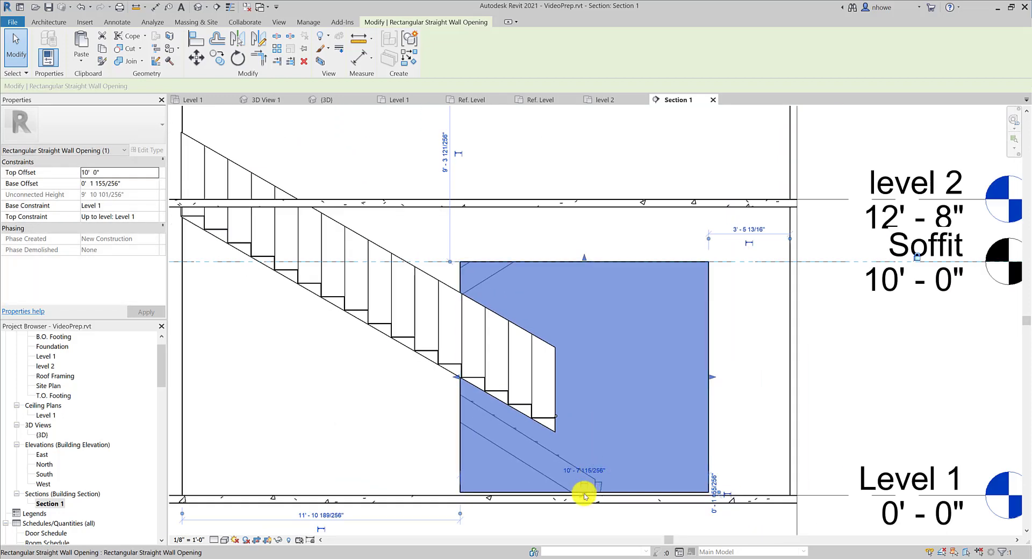
left_click(584, 493)
mouse_move(586, 496)
left_mouse_down()
mouse_move(591, 456)
mouse_move(590, 493)
left_mouse_up()
left_click(621, 491)
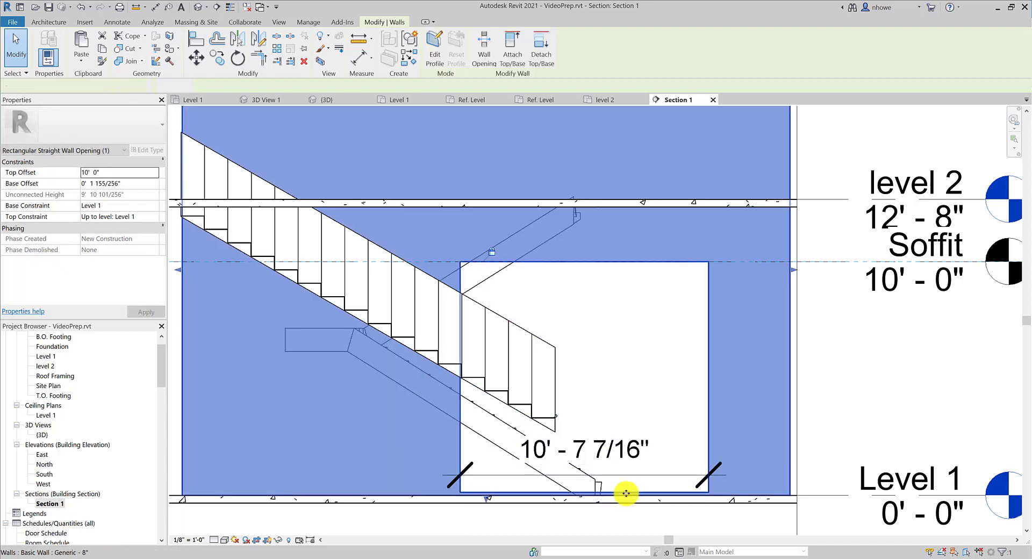
Set the base offset of the stair wall's opening to 0' 6"
left_click(670, 379)
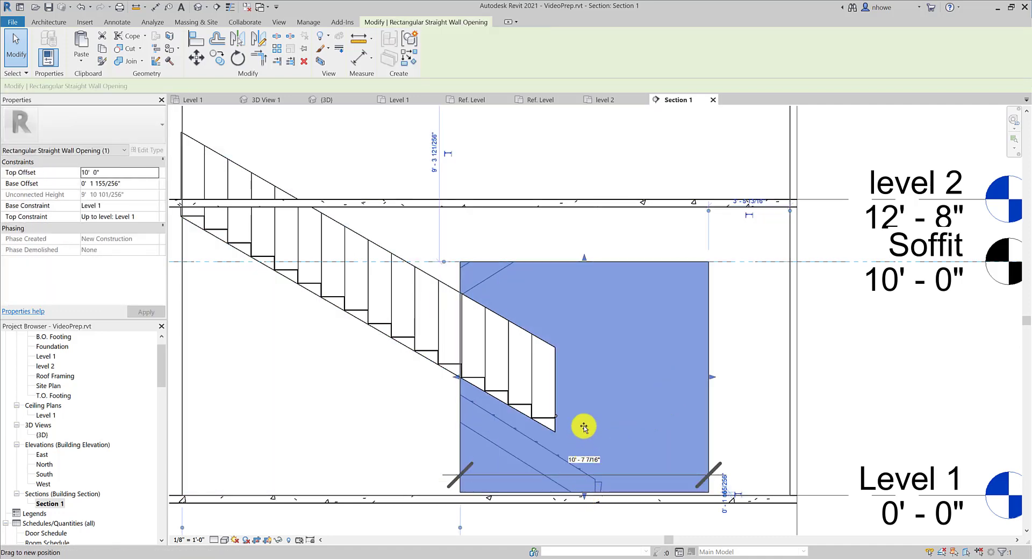
left_click_drag(584, 427, 472, 476)
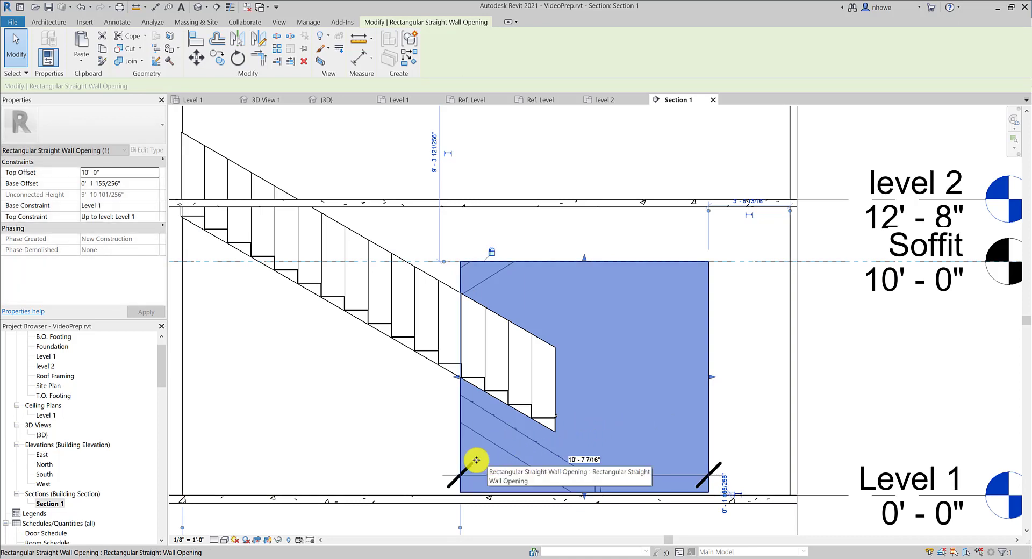
left_click(125, 184)
left_click_drag(124, 184, 88, 181)
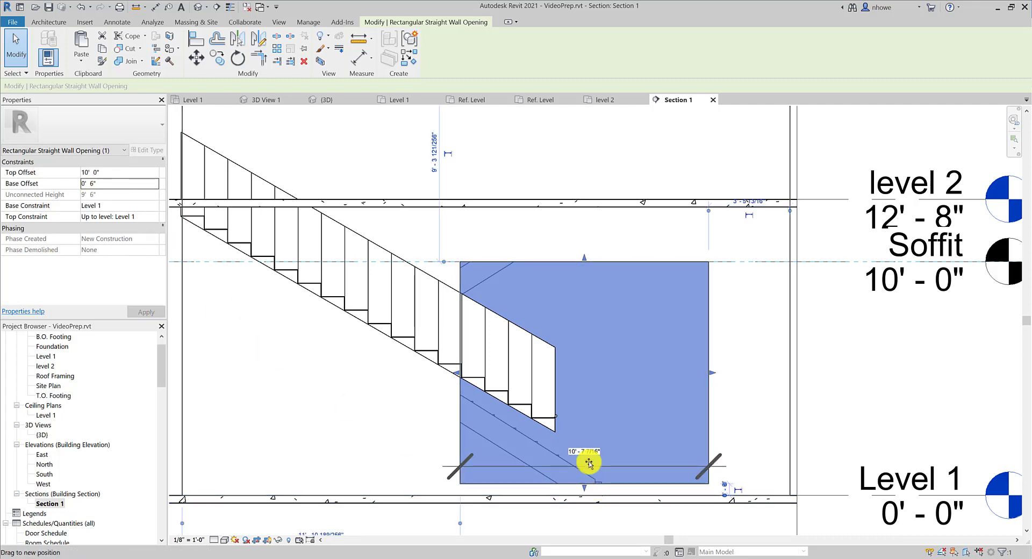
Raise the bottom of the stair wall's opening by setting its base offset to 2' 11"
left_click(607, 485)
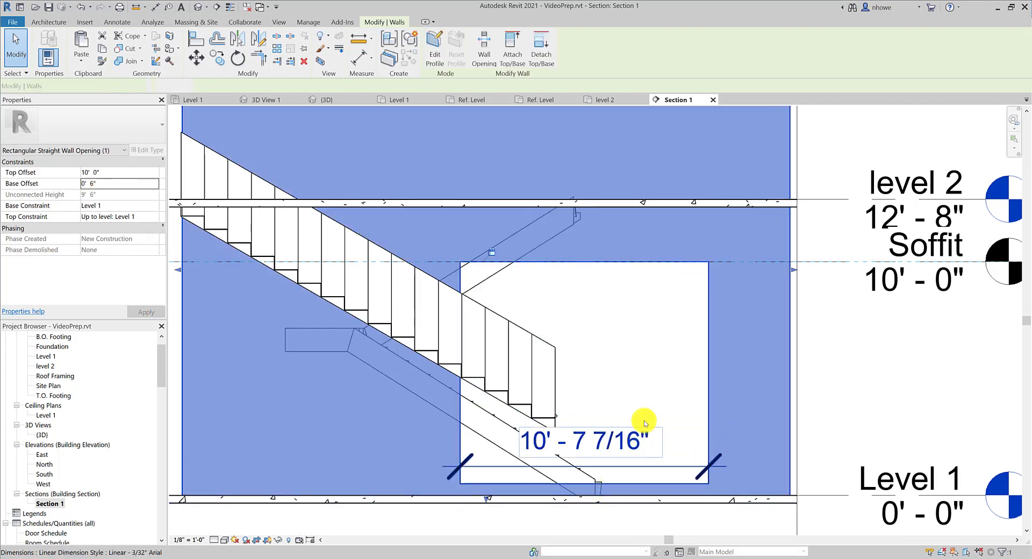
left_click(662, 417)
left_click_drag(585, 491, 584, 463)
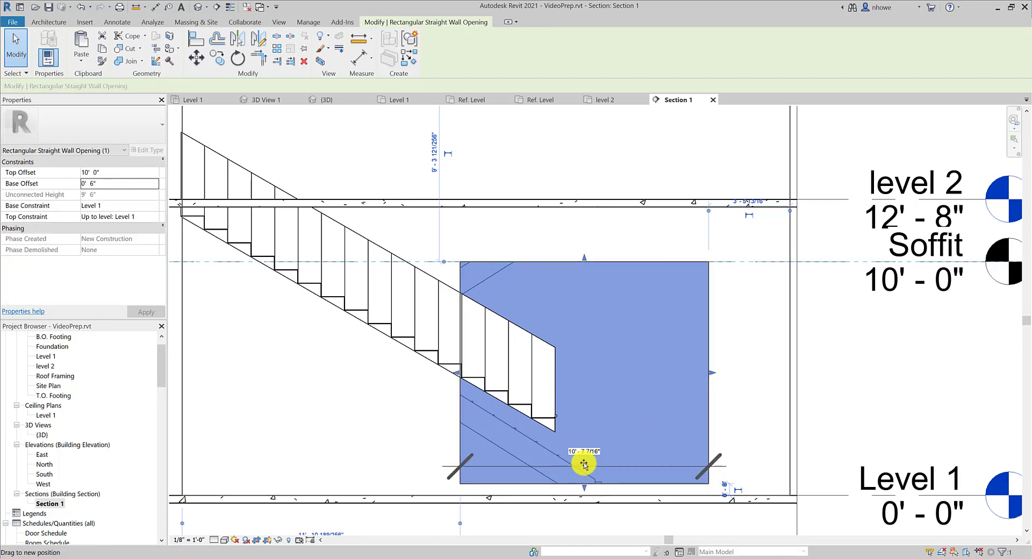
left_click_drag(581, 414, 590, 467)
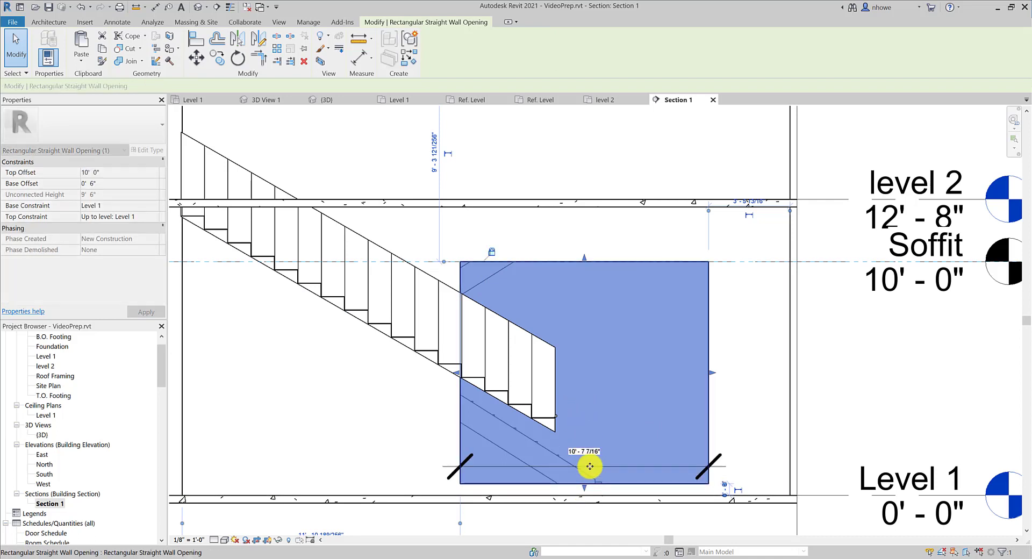
left_click(116, 184)
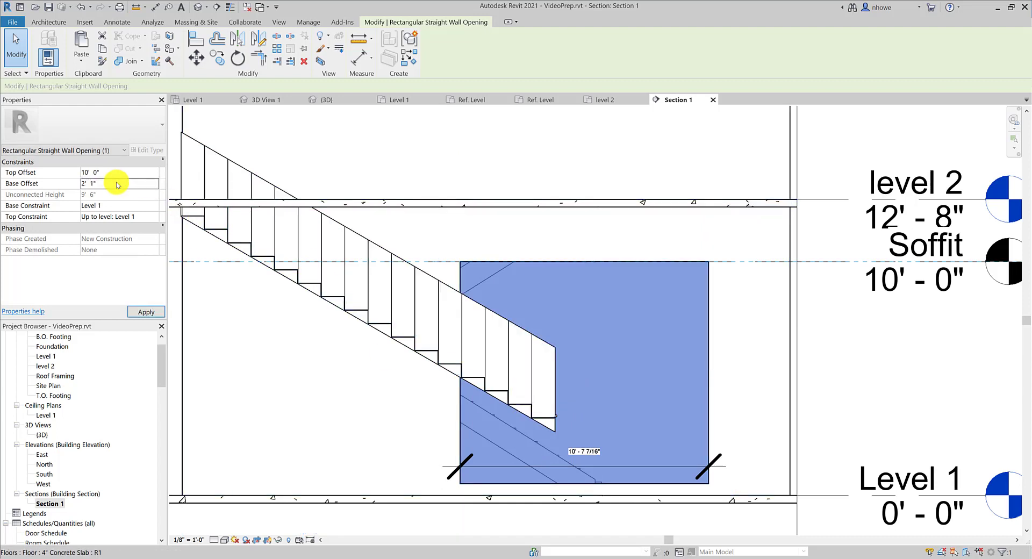
left_click_drag(106, 184, 69, 185)
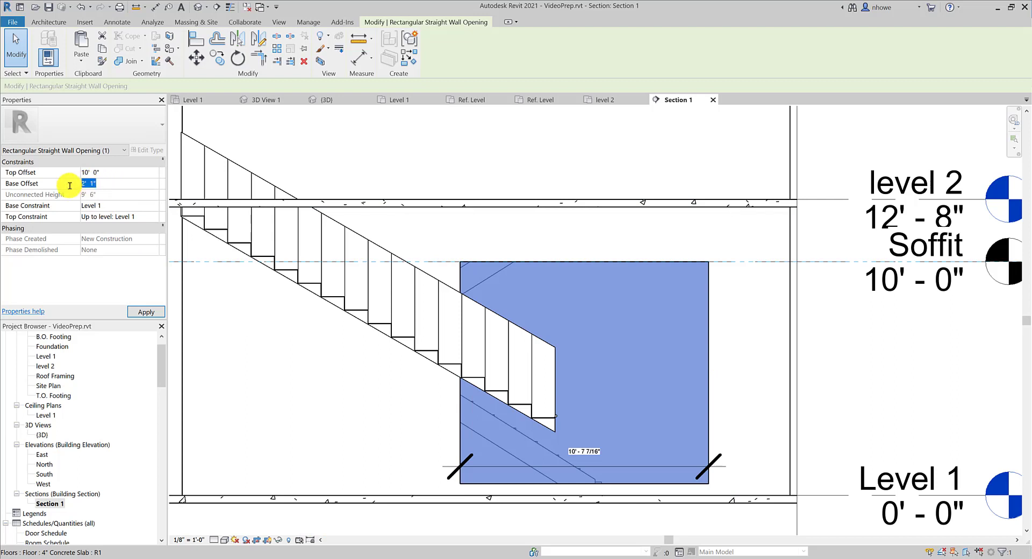
left_click(148, 316)
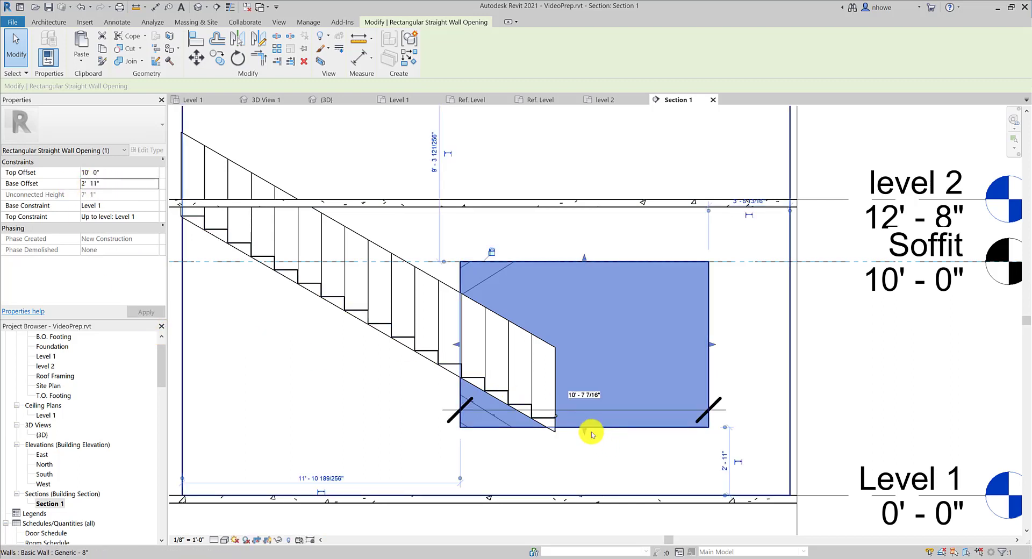
Narrow the wall opening to 6' 0", with one side at the stair's lower end and the other 4' 1" from the wall end
scroll(590, 432, "up", 3)
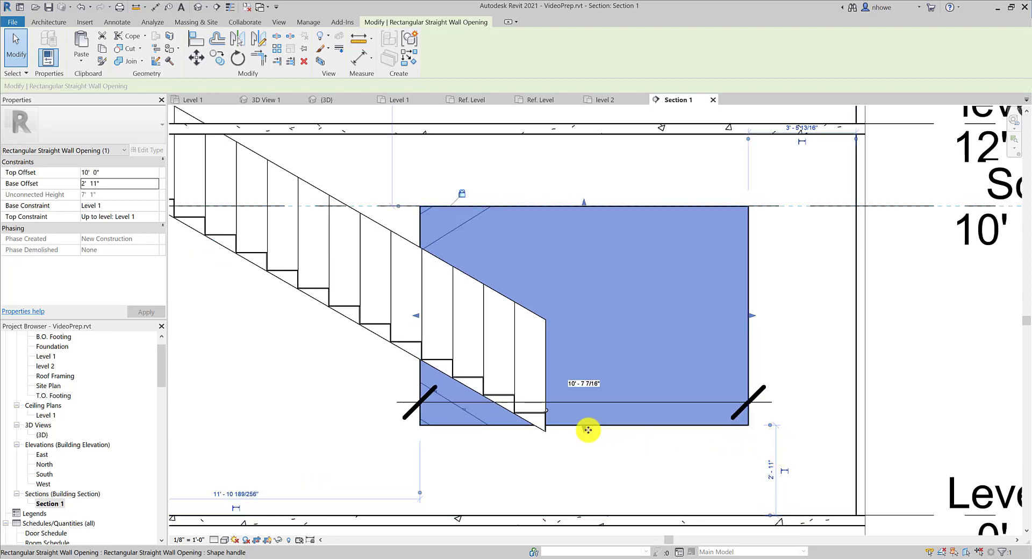
left_click_drag(414, 317, 544, 313)
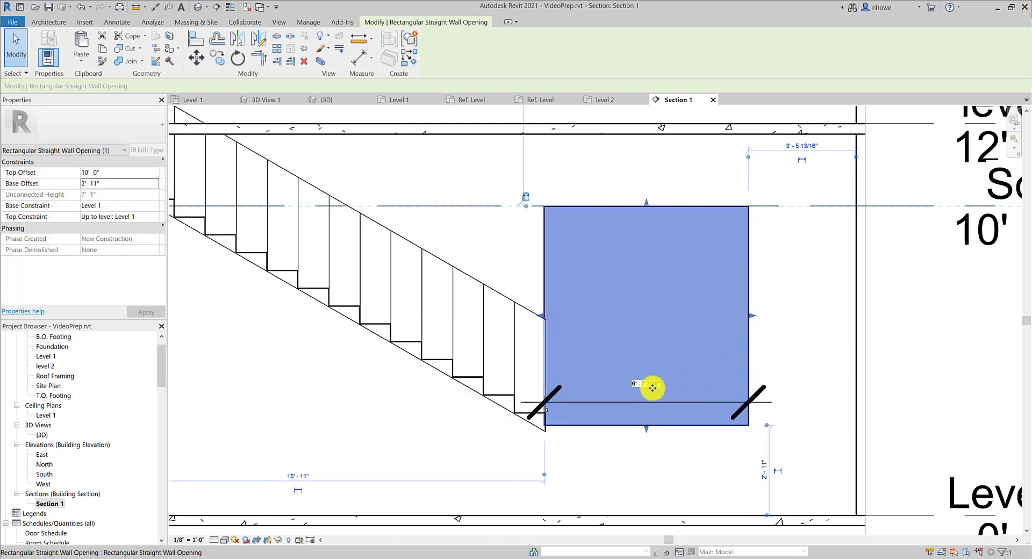
left_click_drag(740, 318, 729, 320)
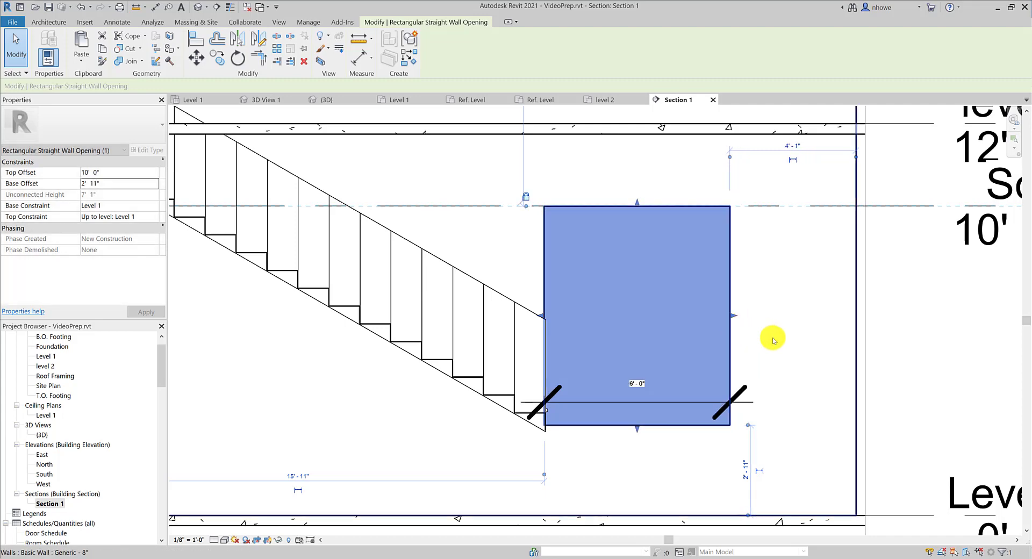
scroll(790, 346, "down", 4)
left_click(874, 366)
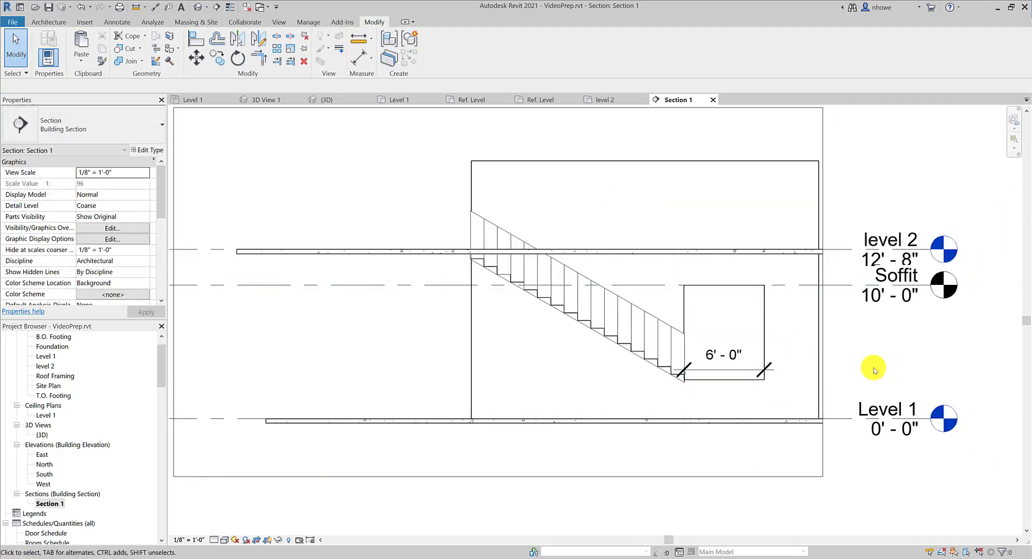
Measure the height of the stair wall's opening along its side edge away from the stair
left_click(765, 305)
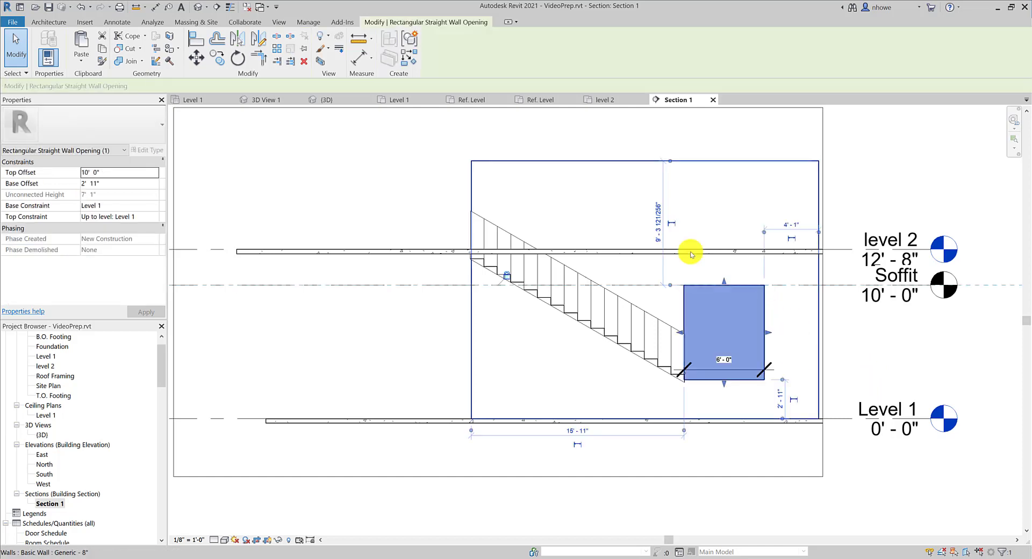
left_click(358, 37)
left_click(767, 286)
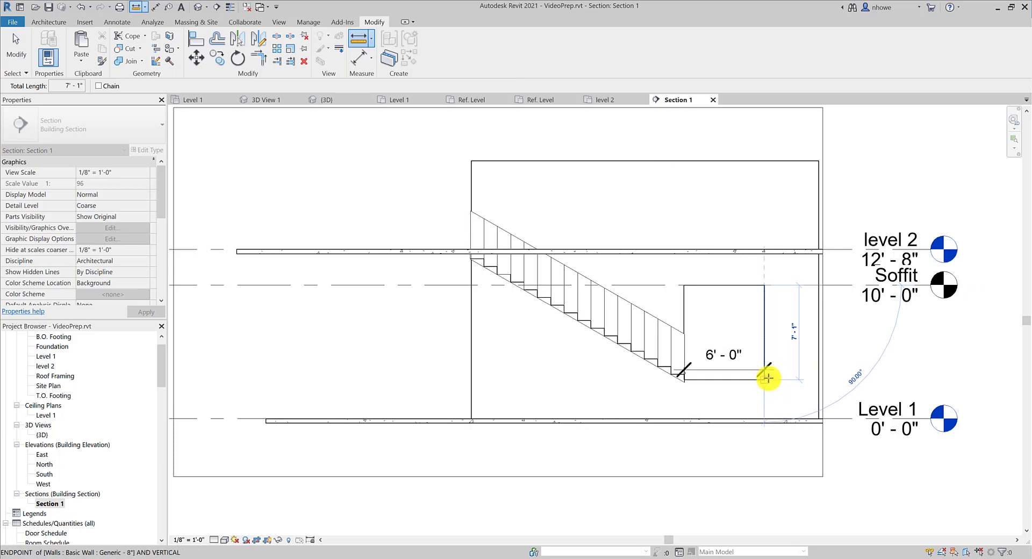
left_click(20, 54)
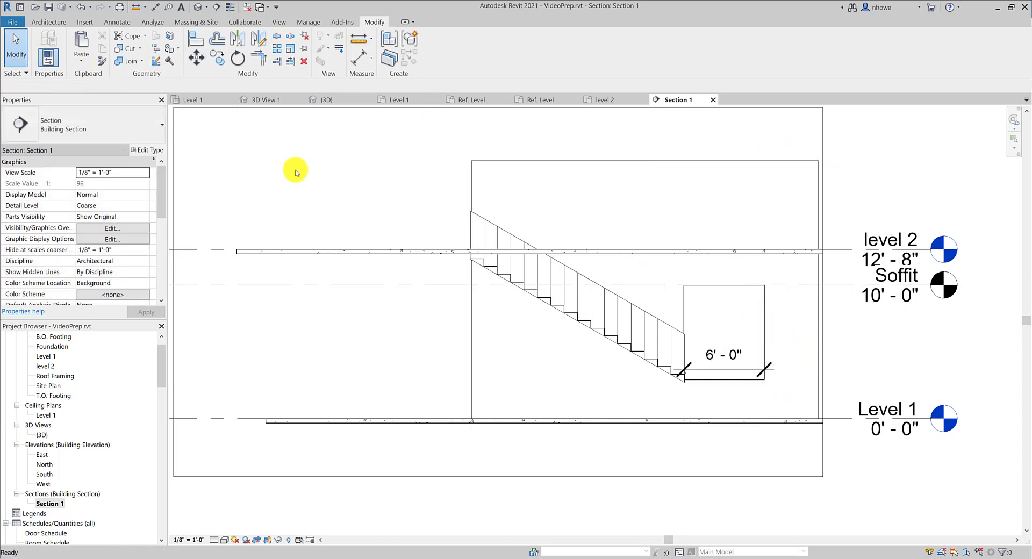
Switch to the {3D} view of the VideoPrep model and examine the stair wall's opening from different angles
left_click(776, 312)
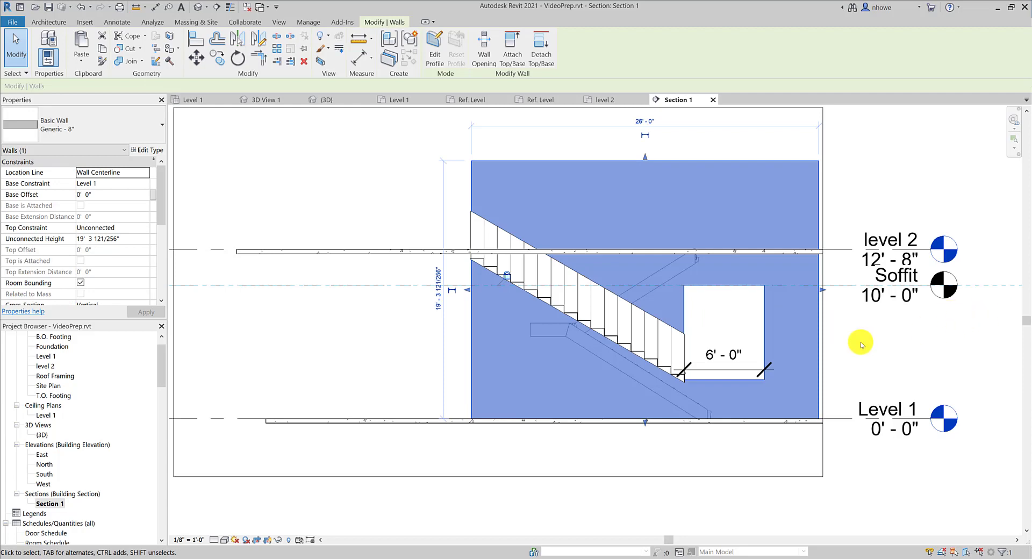
left_click(271, 100)
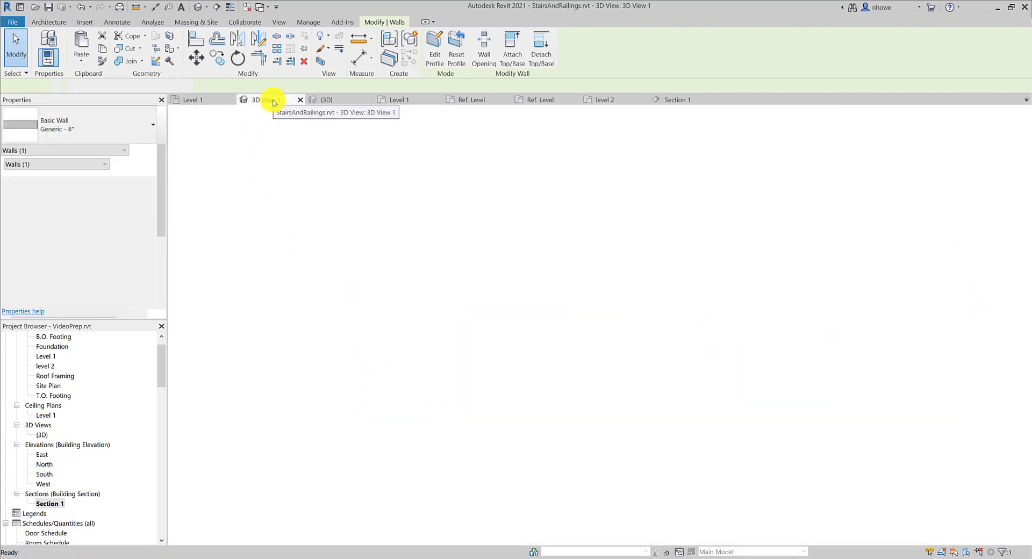
left_click(332, 101)
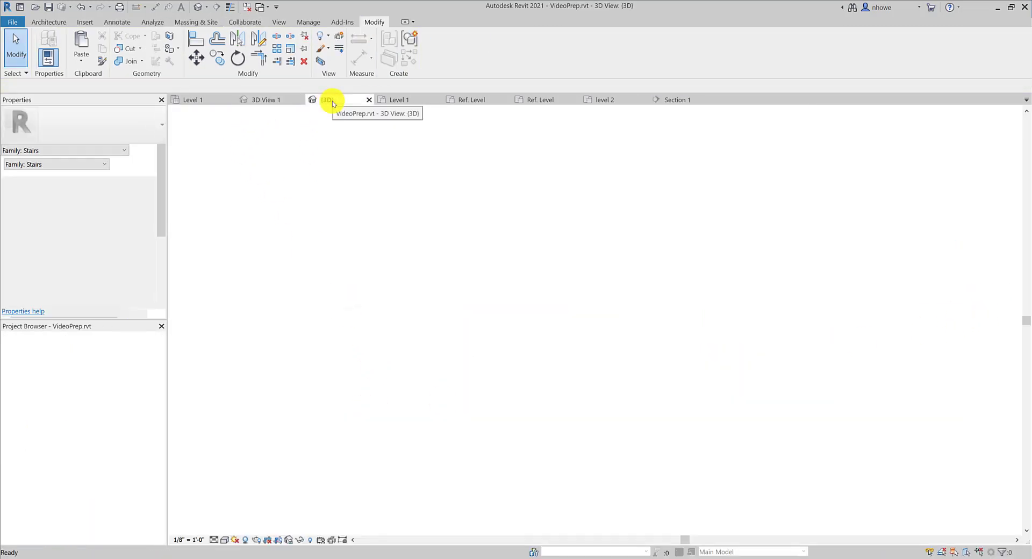
mouse_move(561, 378)
middle_mouse_down("shift")
mouse_move(472, 375)
mouse_move(489, 325)
mouse_move(354, 413)
mouse_move(421, 372)
mouse_move(469, 309)
mouse_move(479, 272)
middle_mouse_up("shift")
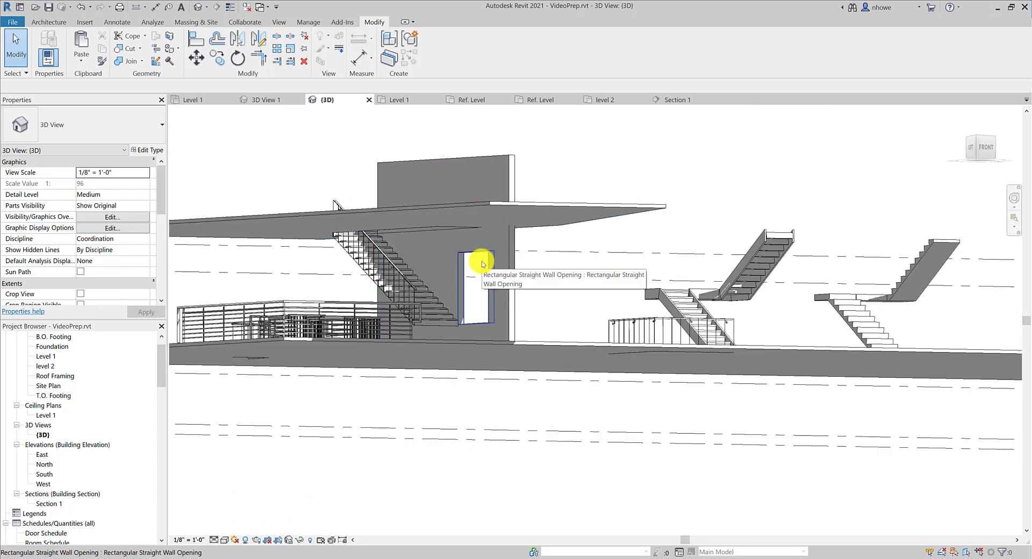
middle_click_drag(490, 270, 514, 293, "shift")
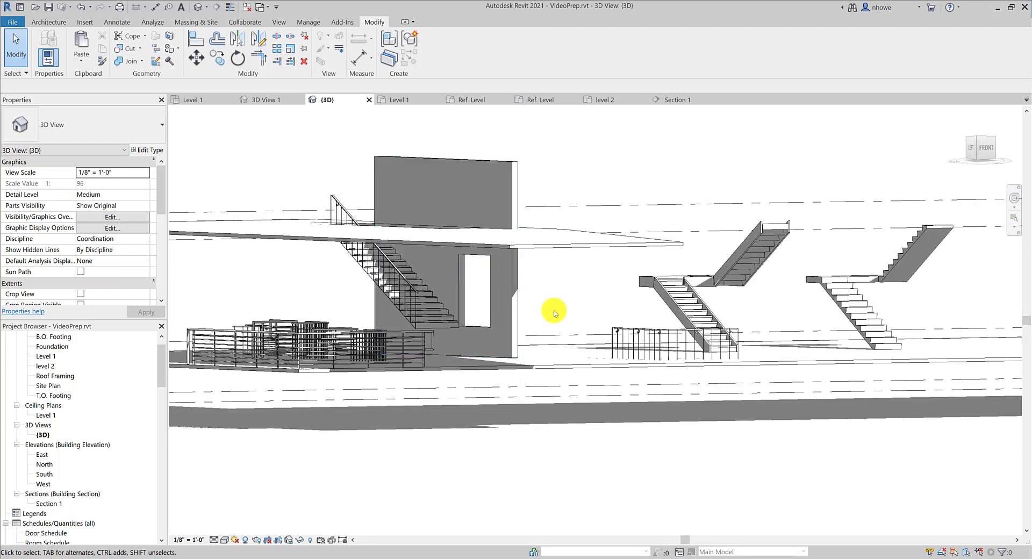